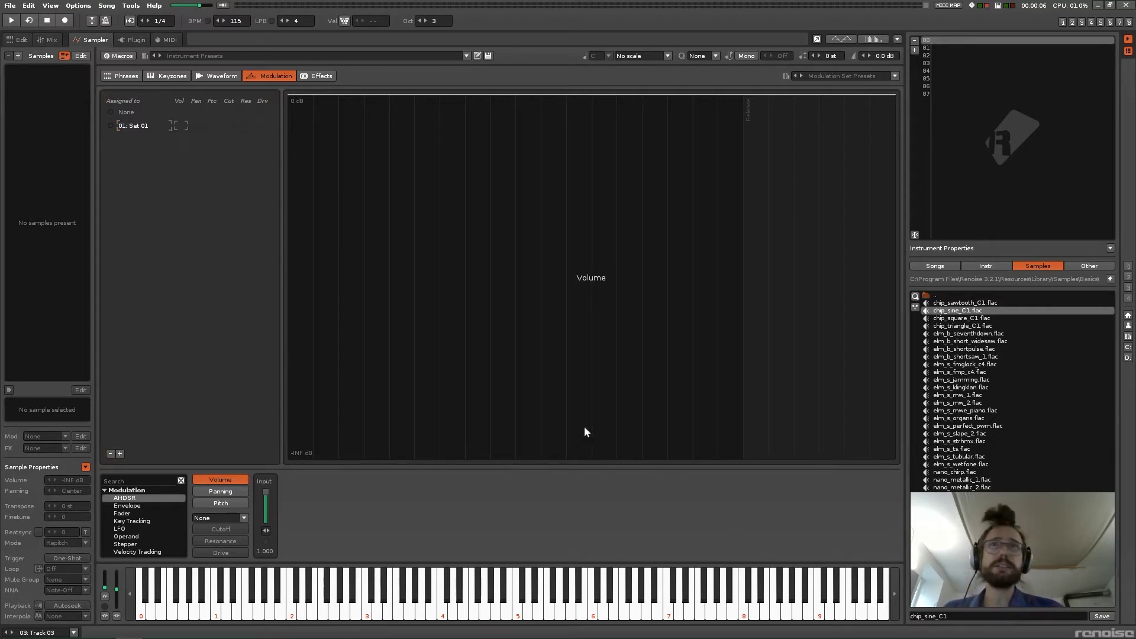
Load the 200810-000 field recording into the sampler and enable sample preview
left_click_drag(509, 294, 564, 377)
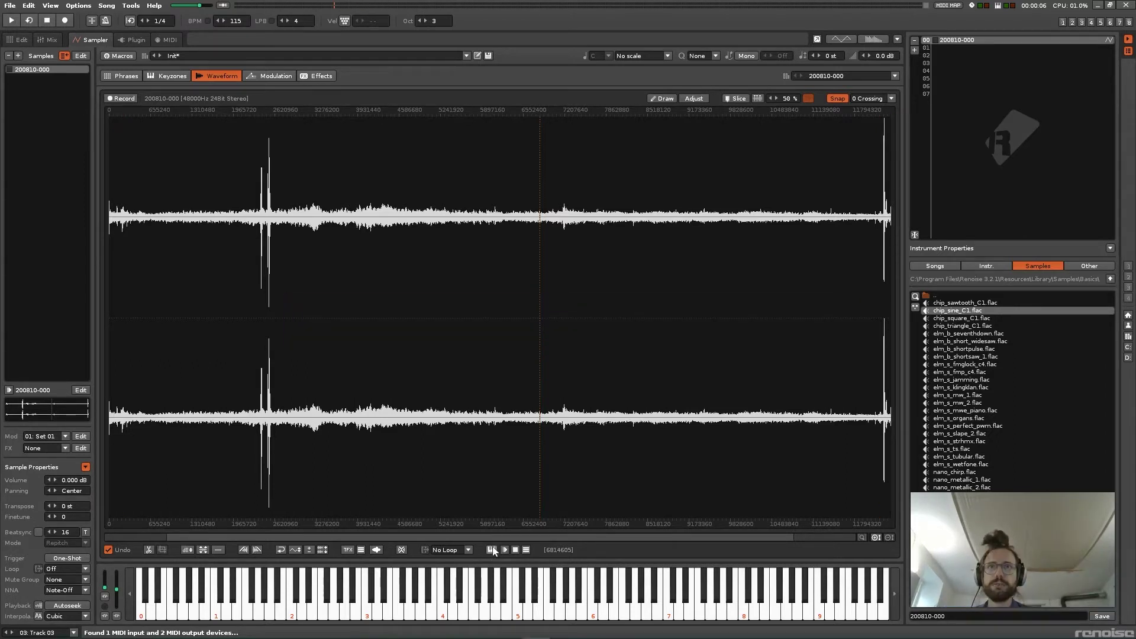
left_click(492, 550)
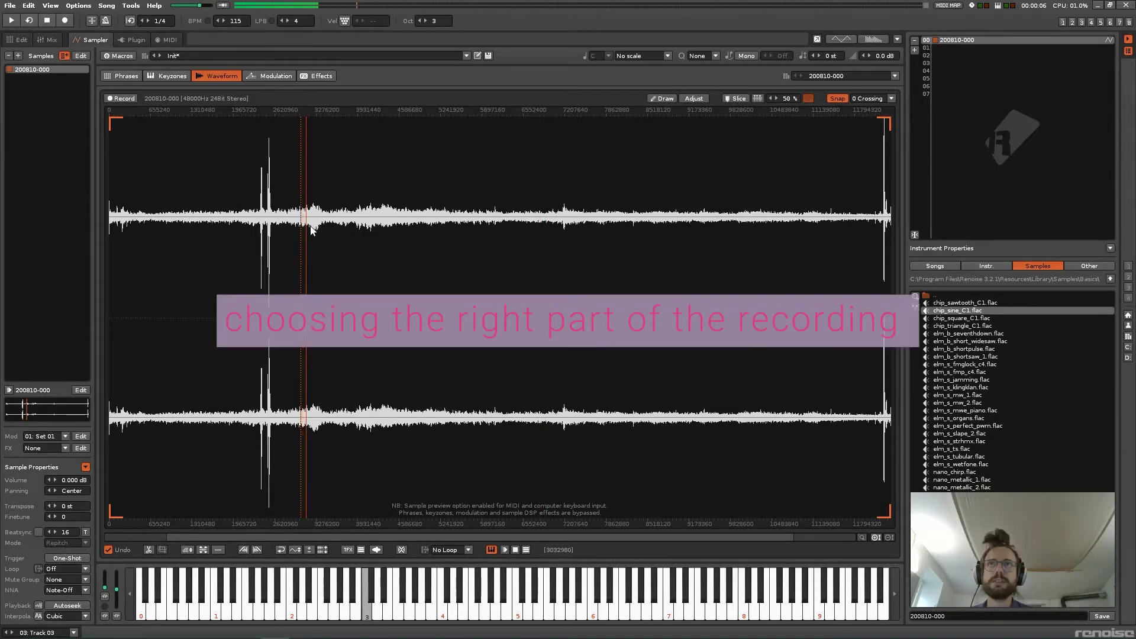
Select the recording's section from about 2602344 to 6103129 and copy it into a new instrument
left_click(269, 213)
left_click_drag(274, 204, 495, 385)
right_click(374, 293)
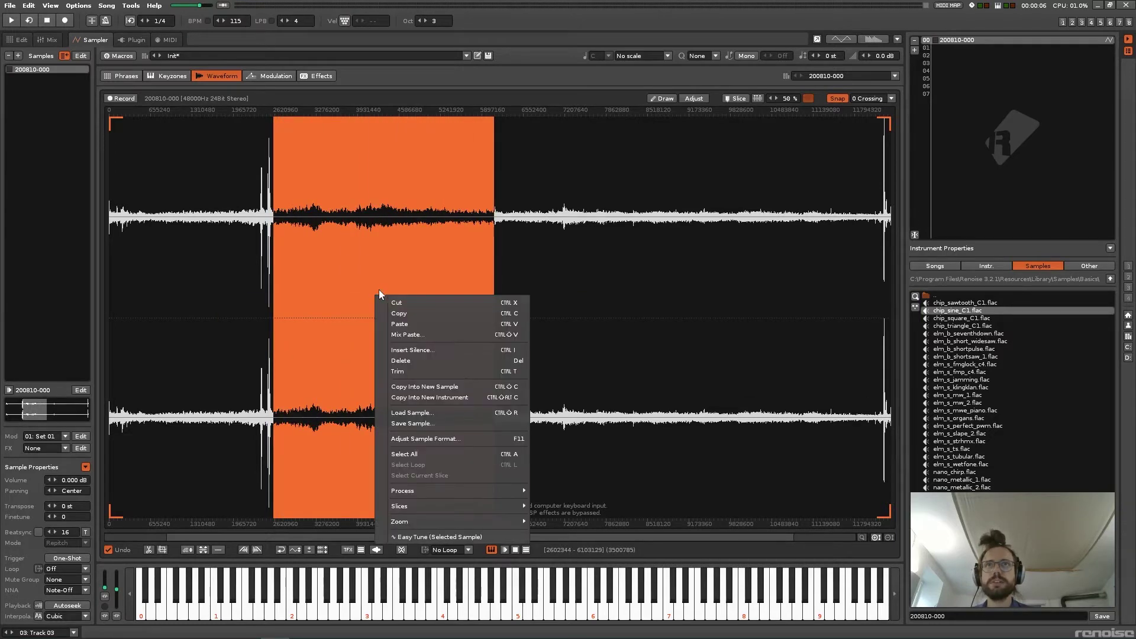
left_click(433, 398)
Maximize the volume of the sample copied into the new instrument
right_click(335, 256)
mouse_move(414, 453)
left_click(519, 405)
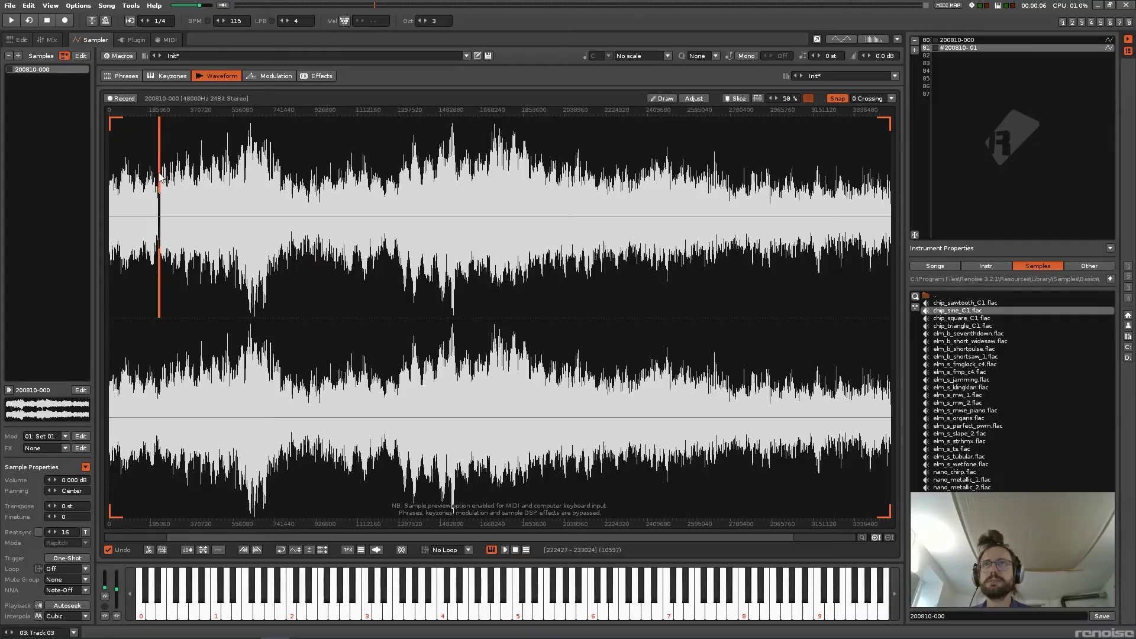
Delete the opening of the copied sample up to about 233024 and audition it from around one third in
left_click_drag(158, 296, 86, 315)
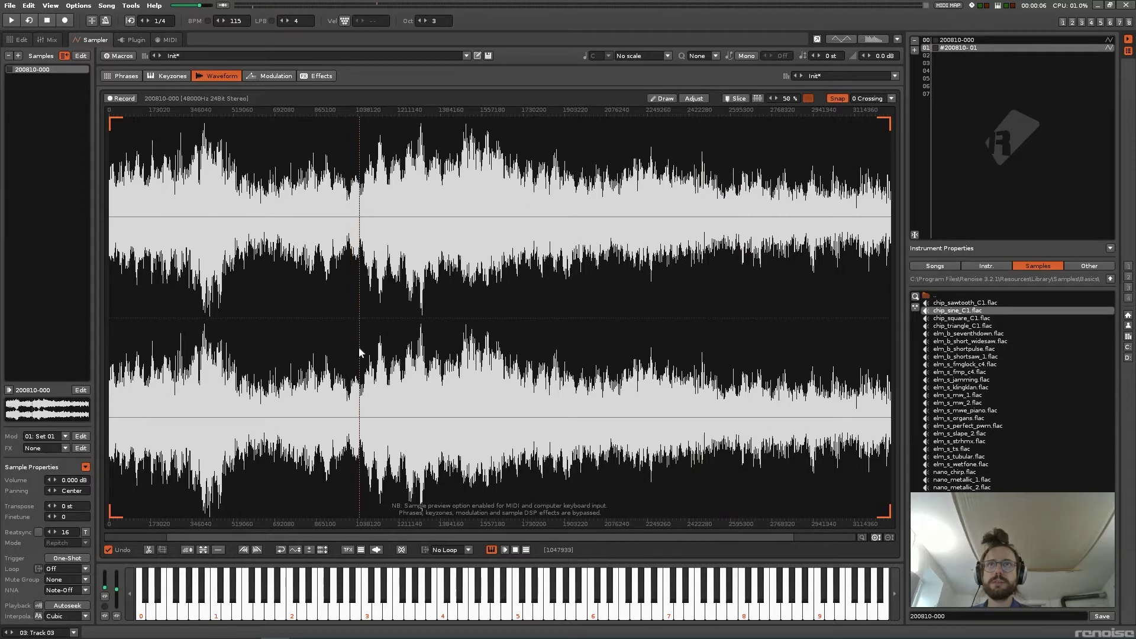
left_click(350, 347)
key("q")
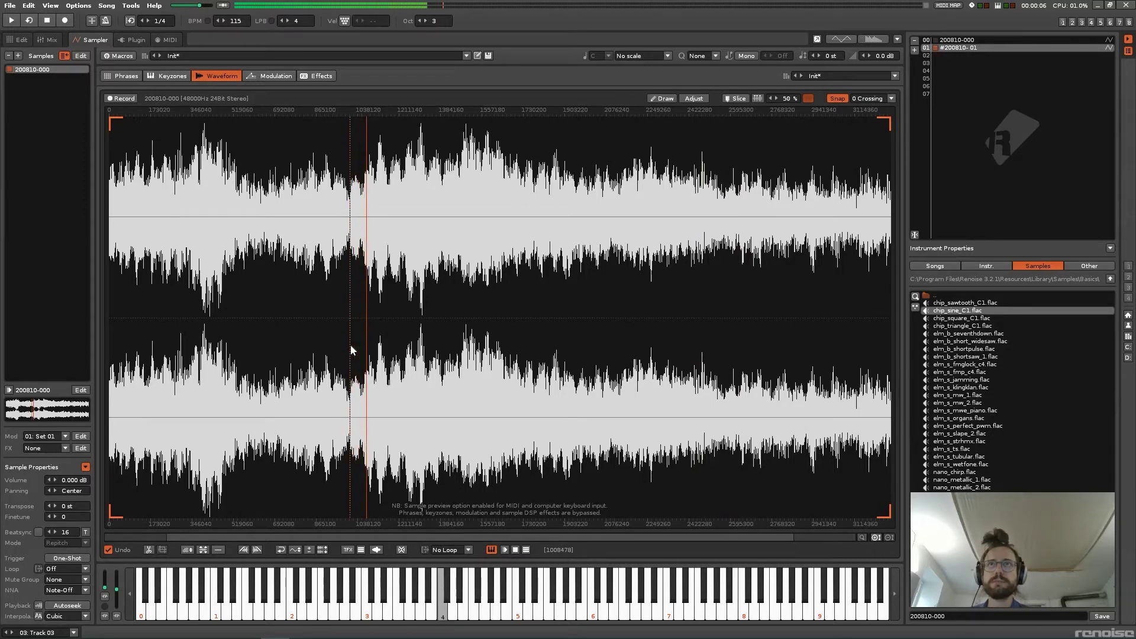
Select everything from the sample's start up to position 1067341 and delete it
left_click(364, 160)
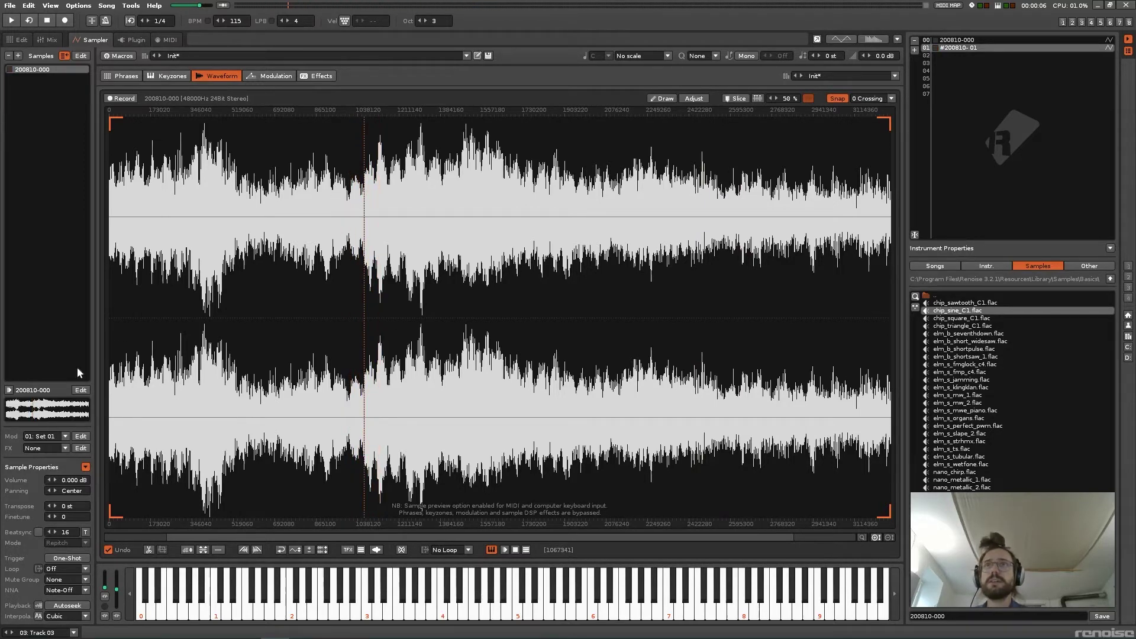
left_click(113, 313, "shift")
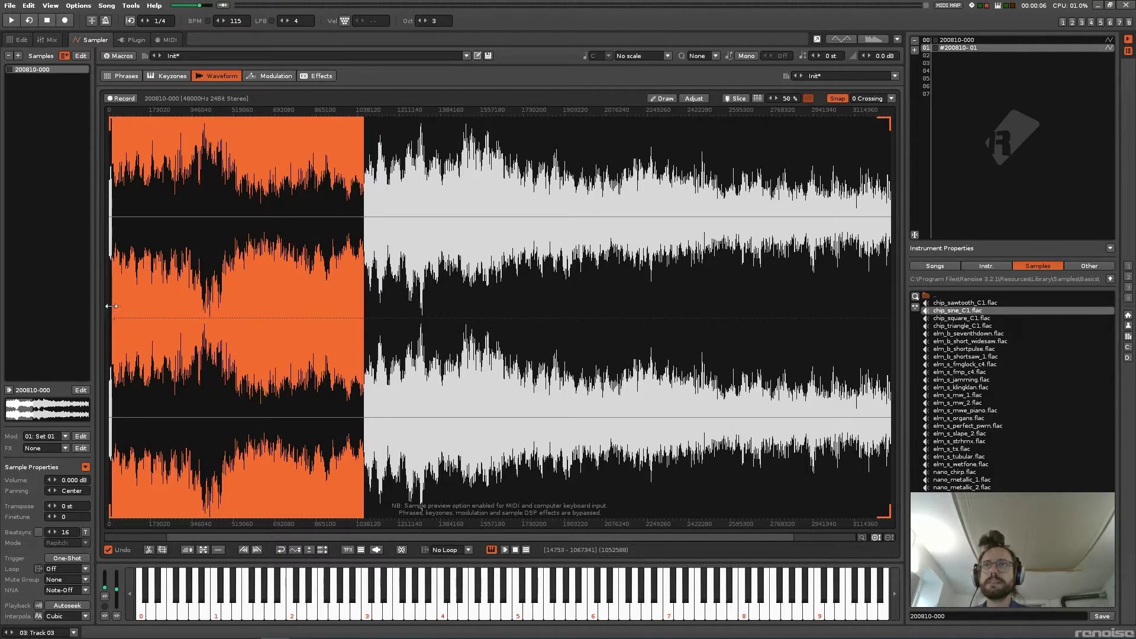
left_click_drag(111, 302, 94, 311)
key("Delete")
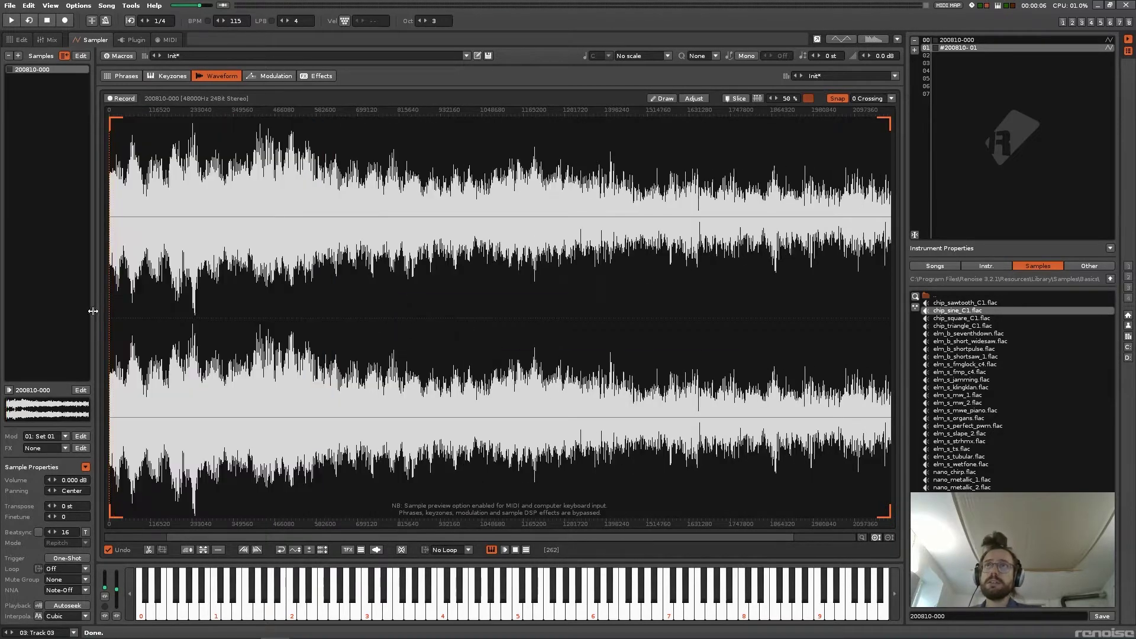
Set the sample's loop mode to Forward and shorten the loop to about the first 15% of the waveform
left_click(456, 521)
key("q")
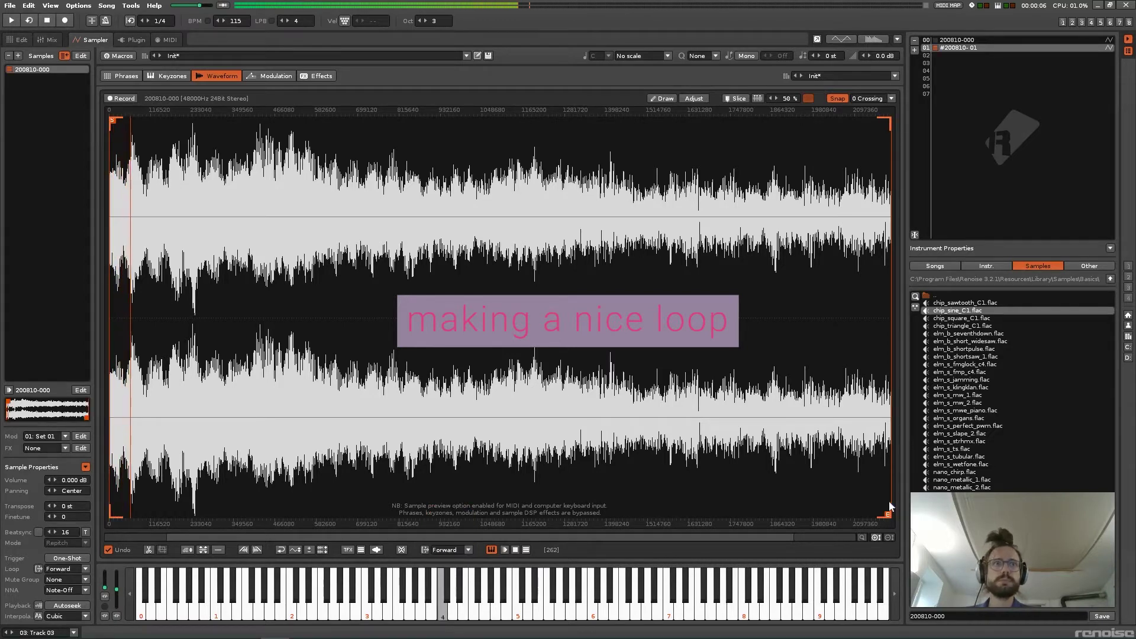
mouse_move(888, 510)
left_mouse_down()
mouse_move(490, 414)
mouse_move(230, 379)
left_mouse_up()
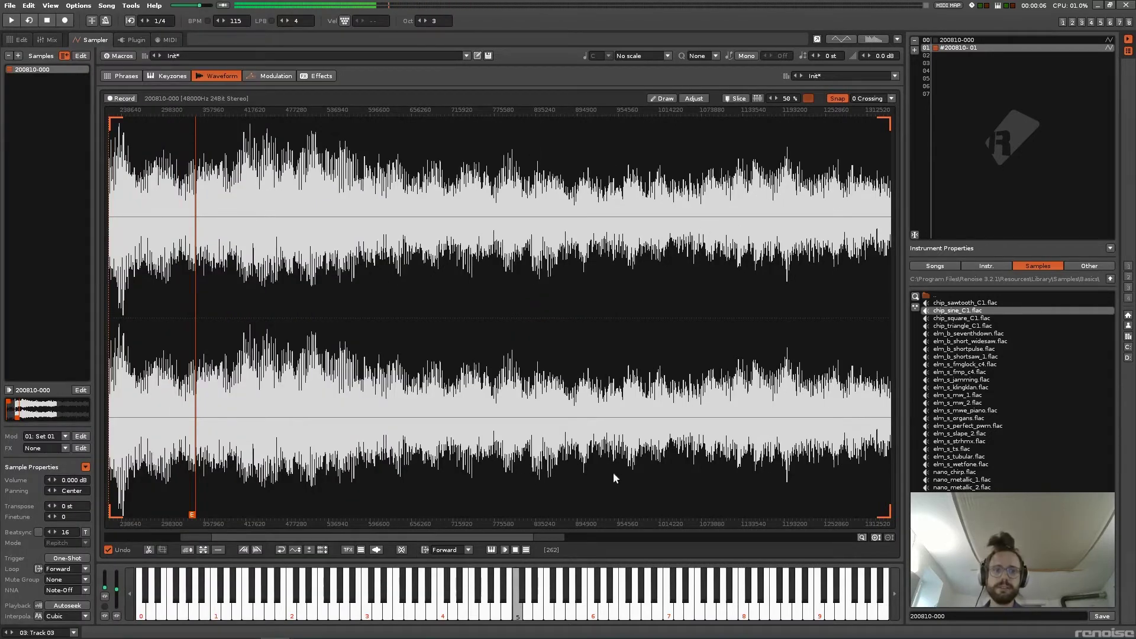
Duplicate the 200810-000 sample and assign the duplicate a newly created modulation set
left_click(37, 70)
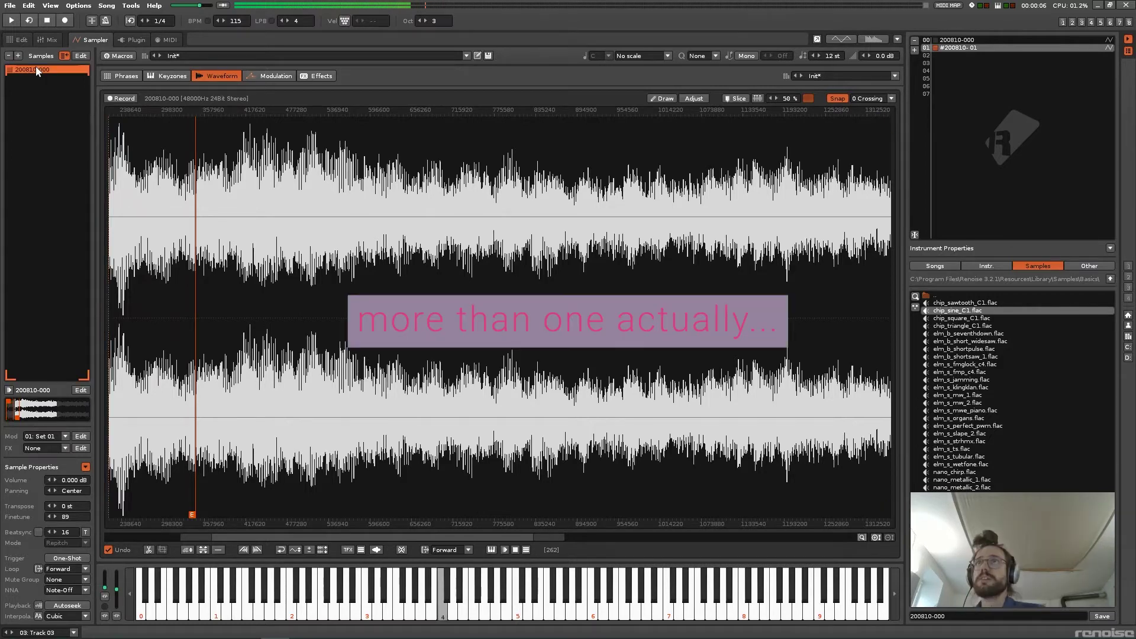
right_click(42, 71)
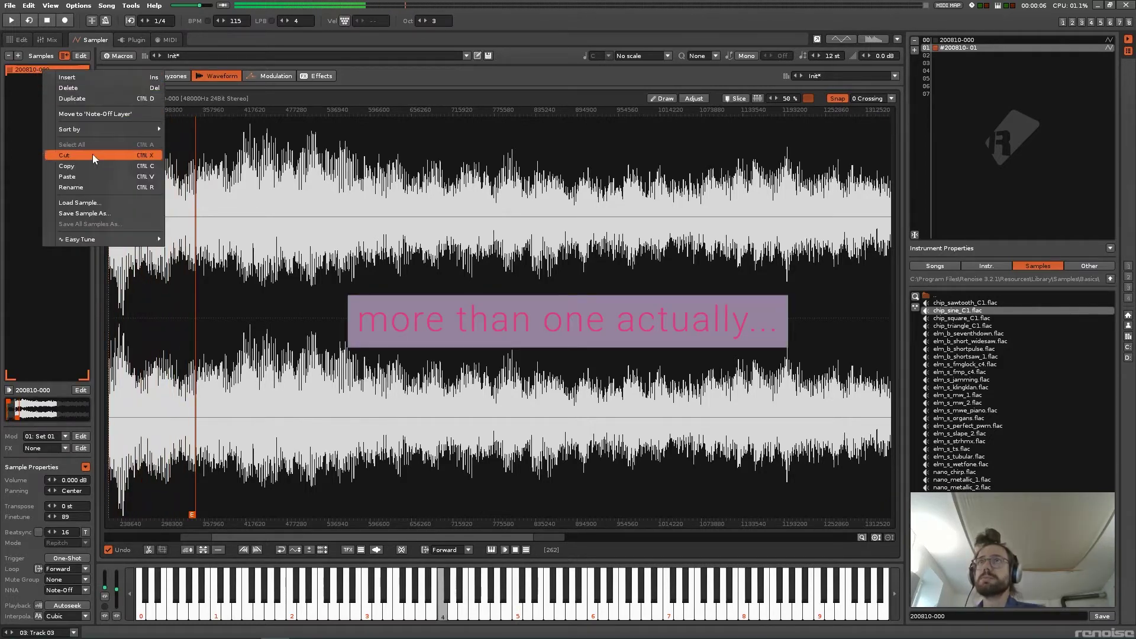
left_click(93, 100)
left_click(65, 436)
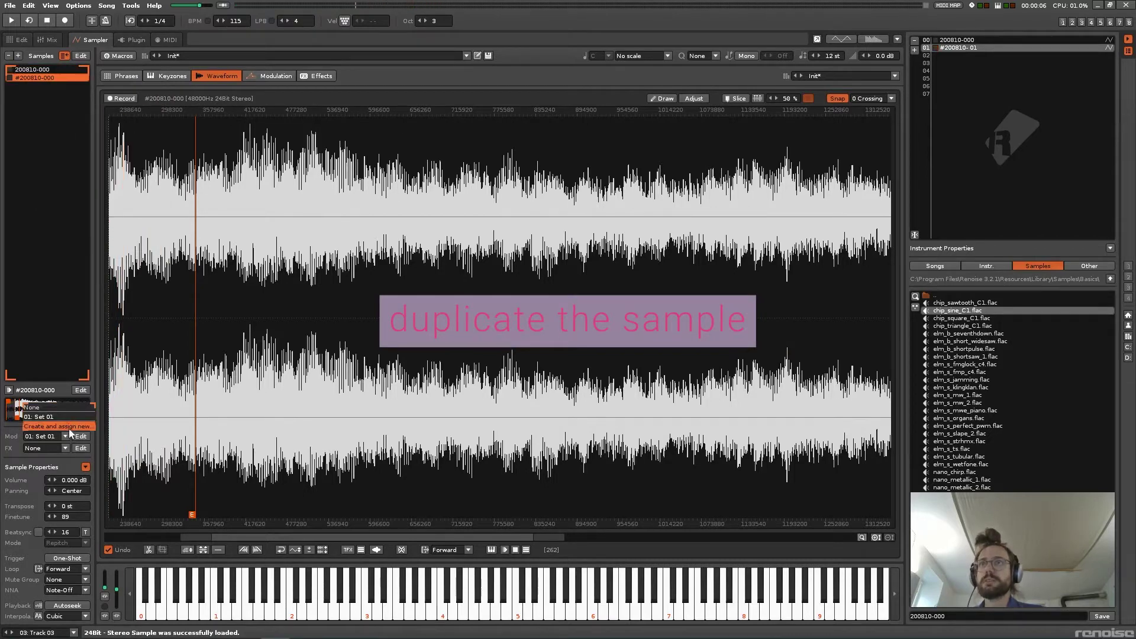
left_click(69, 428)
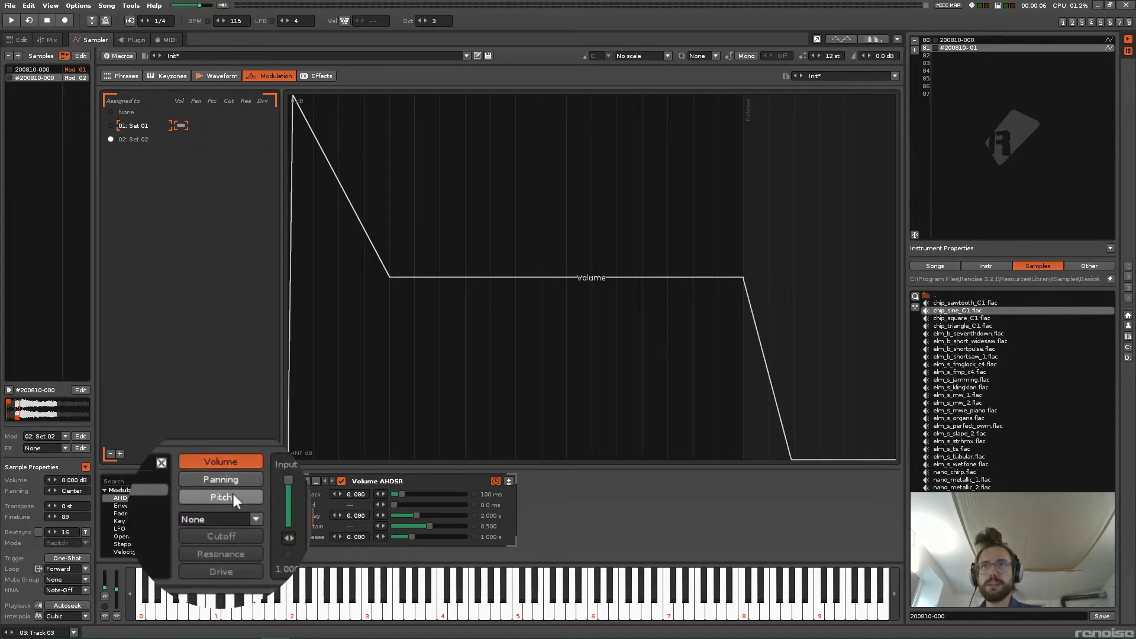
Examine the available filter types and which modulation set is assigned to each of the two samples
left_click(259, 522)
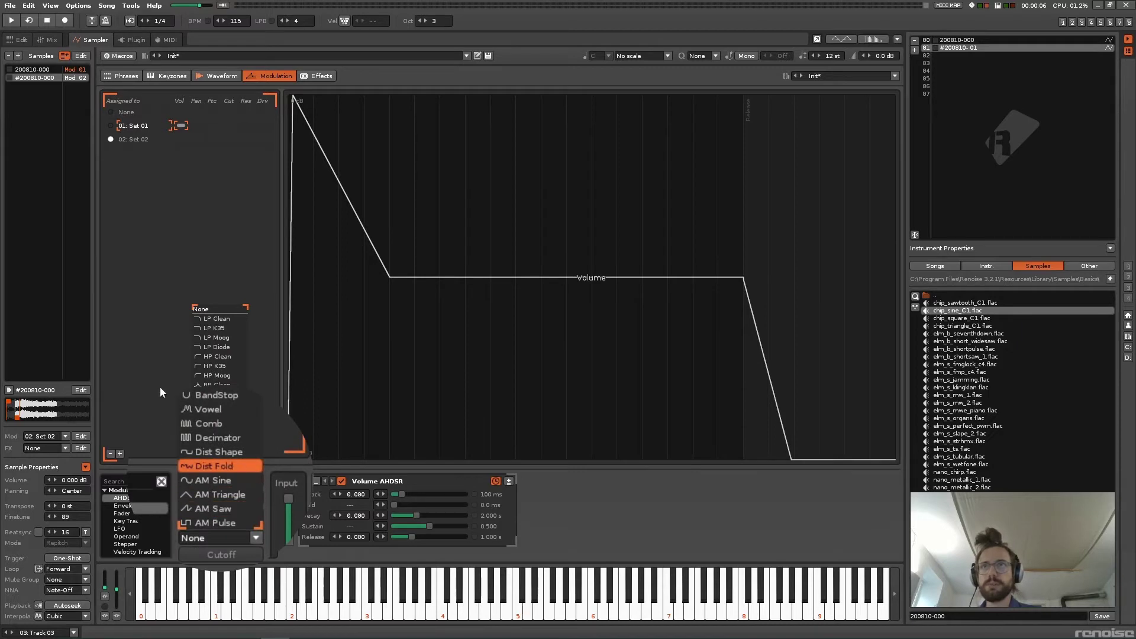
left_click(156, 413)
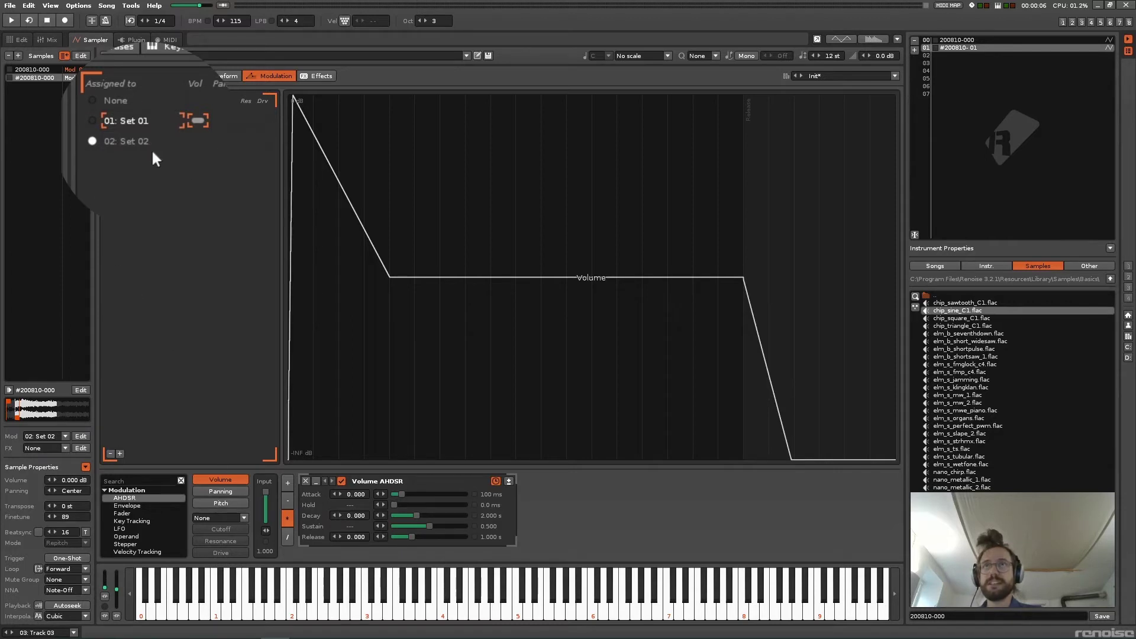
left_click(18, 70)
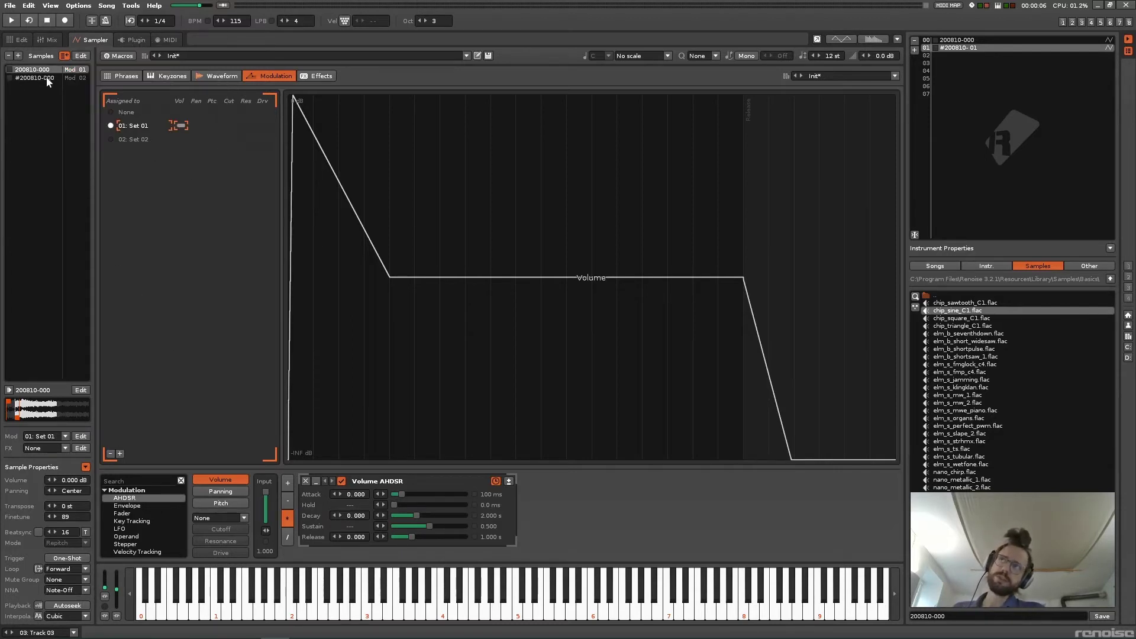
left_click(36, 79)
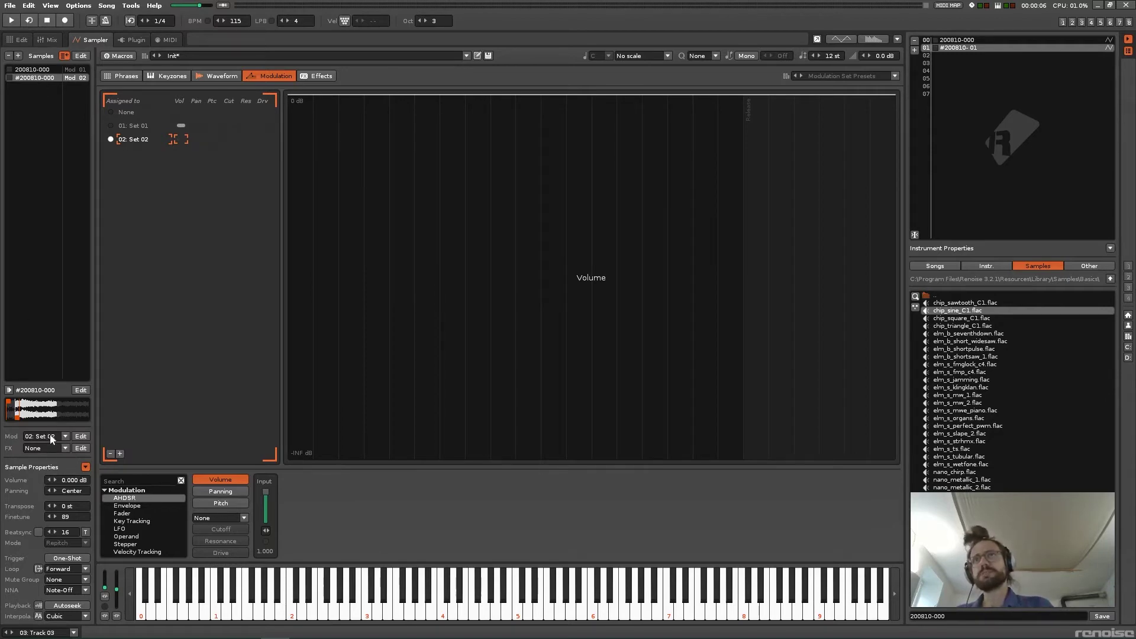
Shrink the duplicate's loop to a few wave cycles near its beginning, starting the loop at a rising zero crossing
left_click(83, 391)
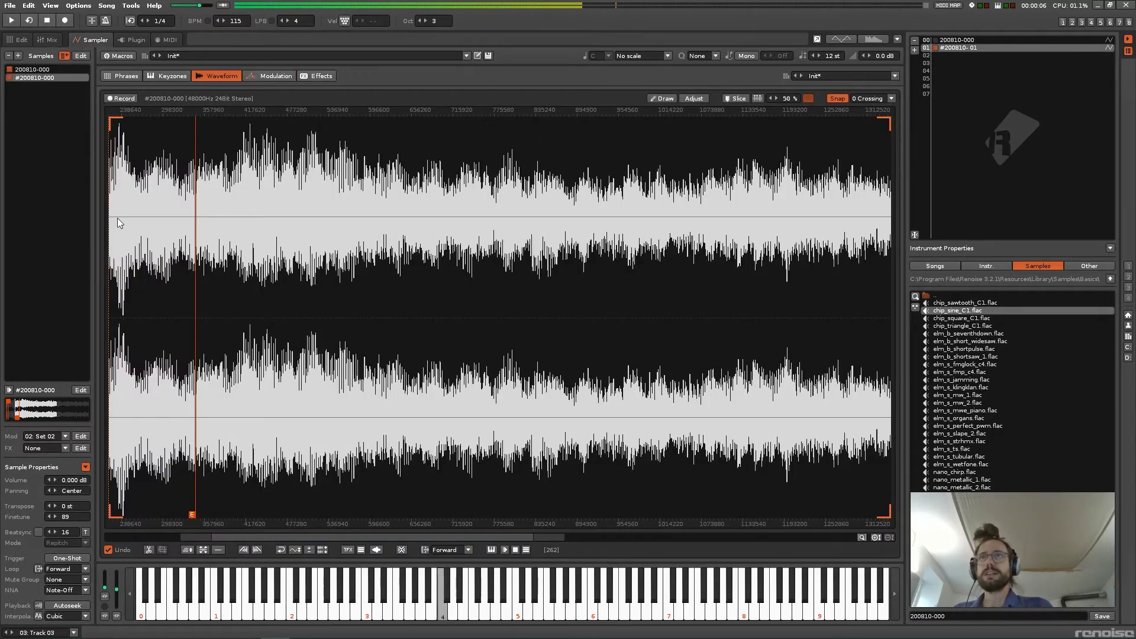
scroll(118, 224, "up", 5)
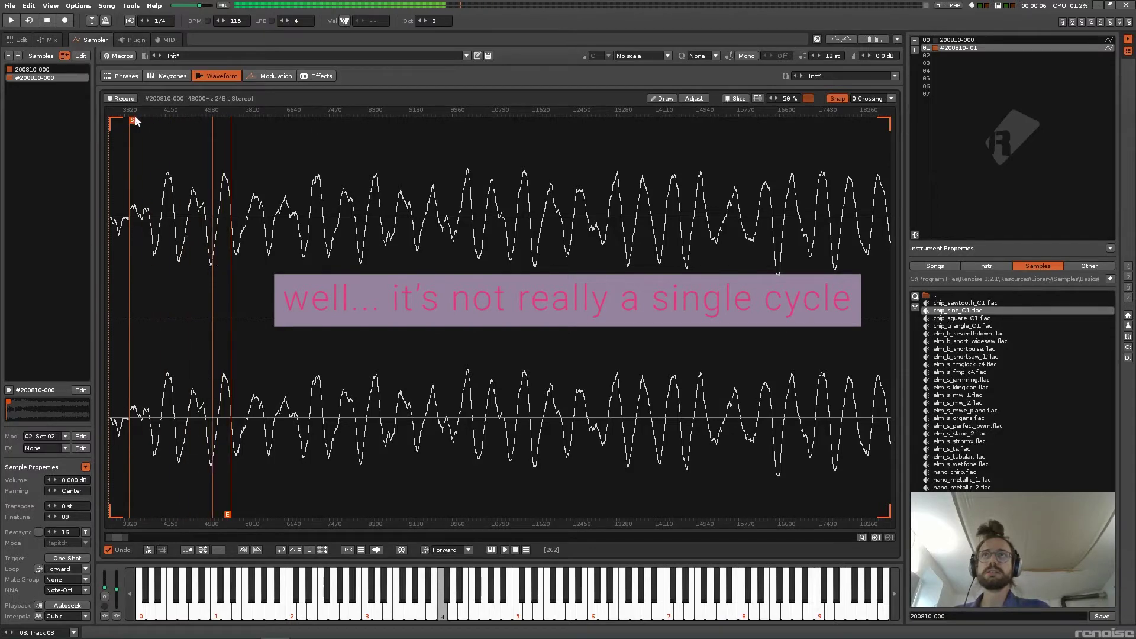
mouse_move(135, 120)
left_mouse_down()
mouse_move(190, 141)
mouse_move(208, 162)
mouse_move(191, 198)
left_mouse_up()
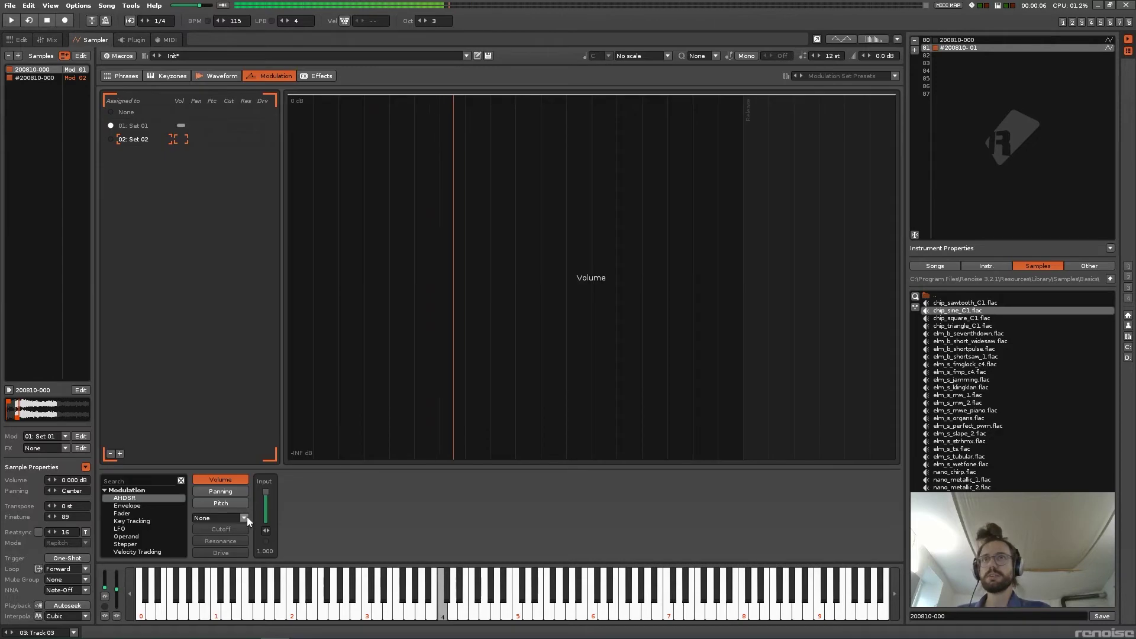
Add an LP Clean filter to modulation set 02 and adjust its cutoff and resonance
left_click(247, 517)
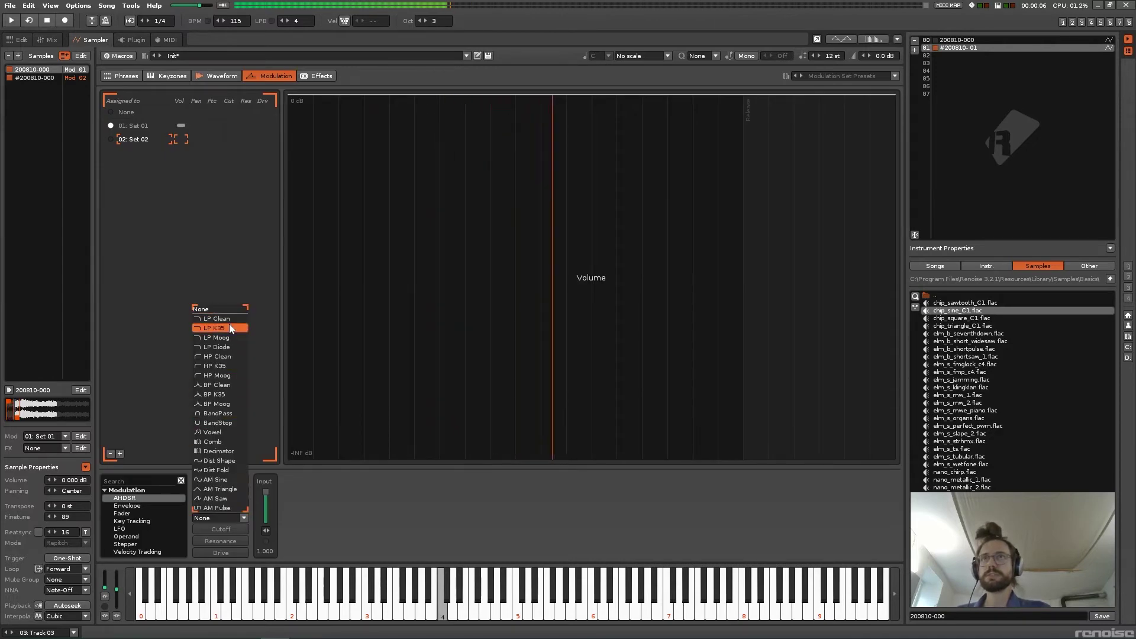
left_click(227, 319)
left_click_drag(266, 510, 266, 512)
left_click(232, 540)
left_click_drag(266, 507, 262, 516)
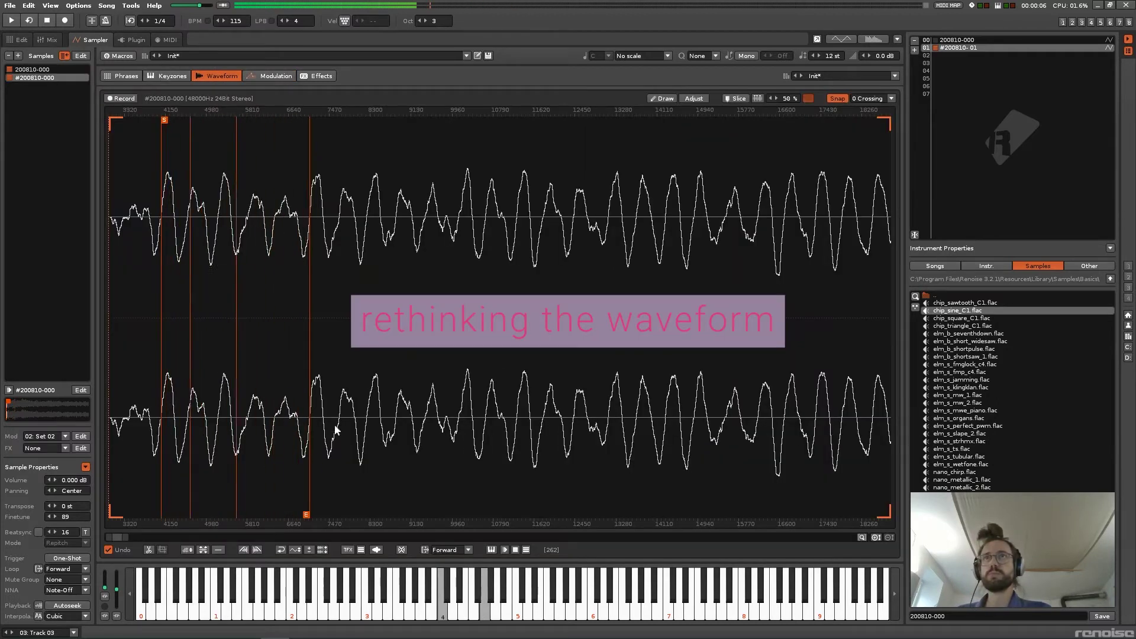
Move the duplicate's loop end earlier so that the loop spans only two wave cycles
mouse_move(306, 515)
left_mouse_down()
mouse_move(258, 527)
mouse_move(272, 508)
left_mouse_up()
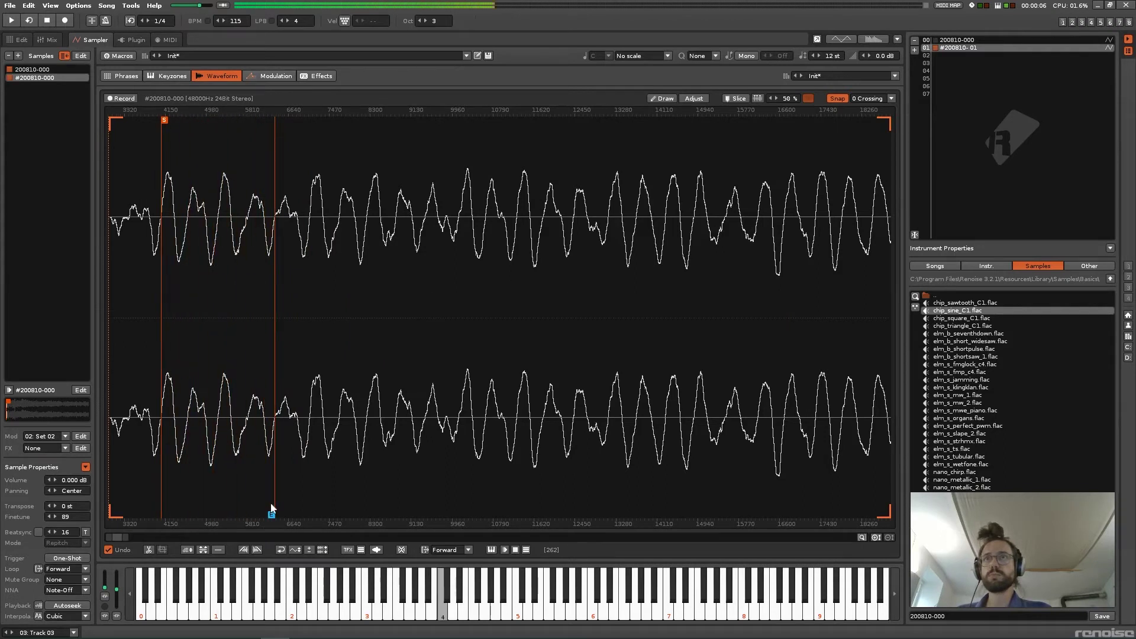
left_click_drag(270, 510, 218, 518)
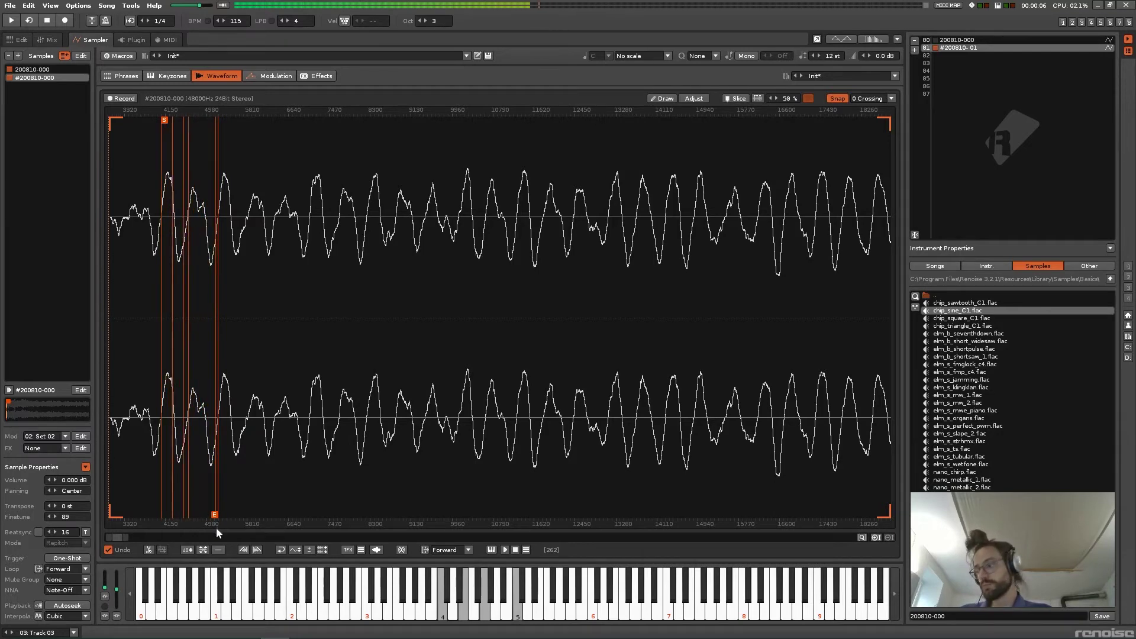
Add chip_sine_C1.flac to the instrument's samples as a tuning reference and set its transpose to 24 st
left_click_drag(952, 312, 26, 89)
mouse_move(63, 506)
left_mouse_down()
mouse_move(63, 481)
mouse_move(62, 491)
left_mouse_up()
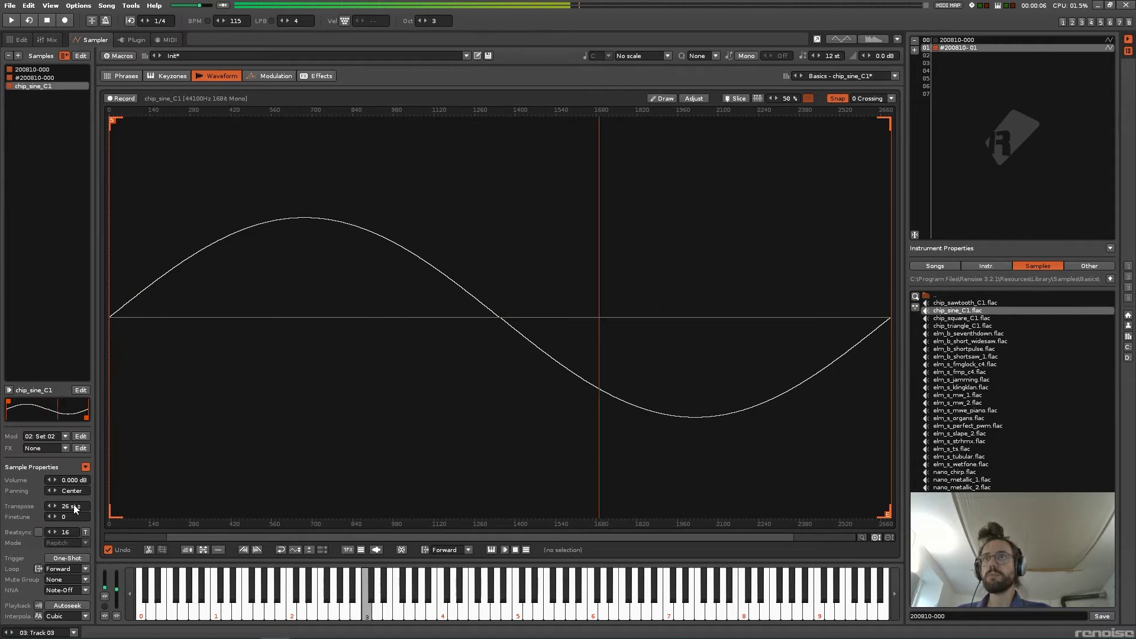
scroll(75, 508, "down", 1)
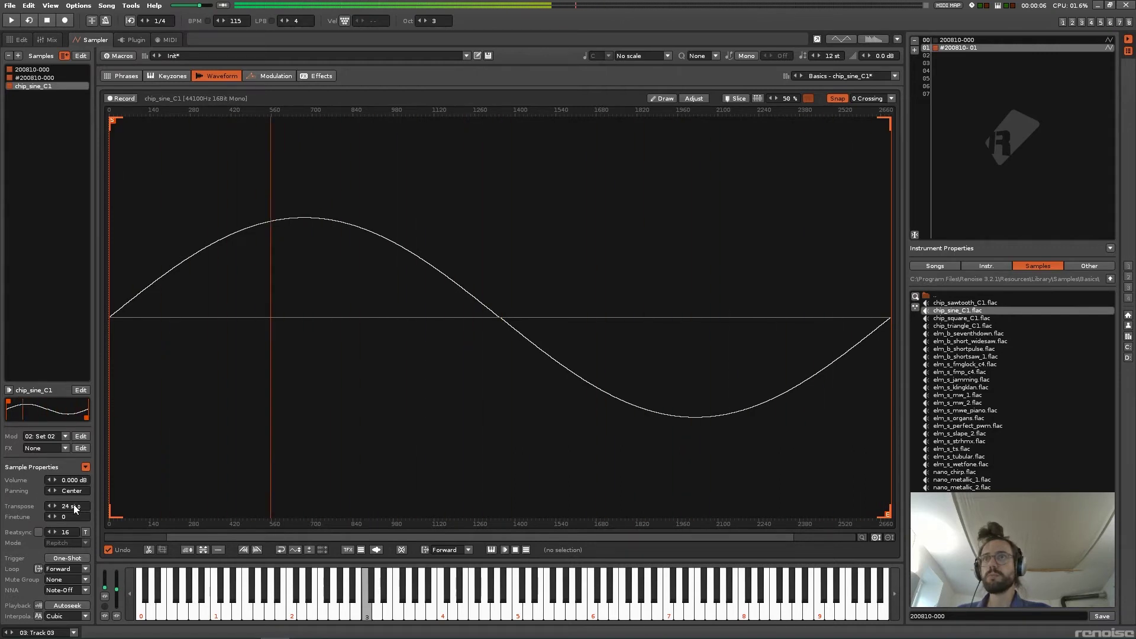
Transpose the #200810-000 duplicate to -5 st, playing notes to compare its pitch with the sine
left_click(41, 79)
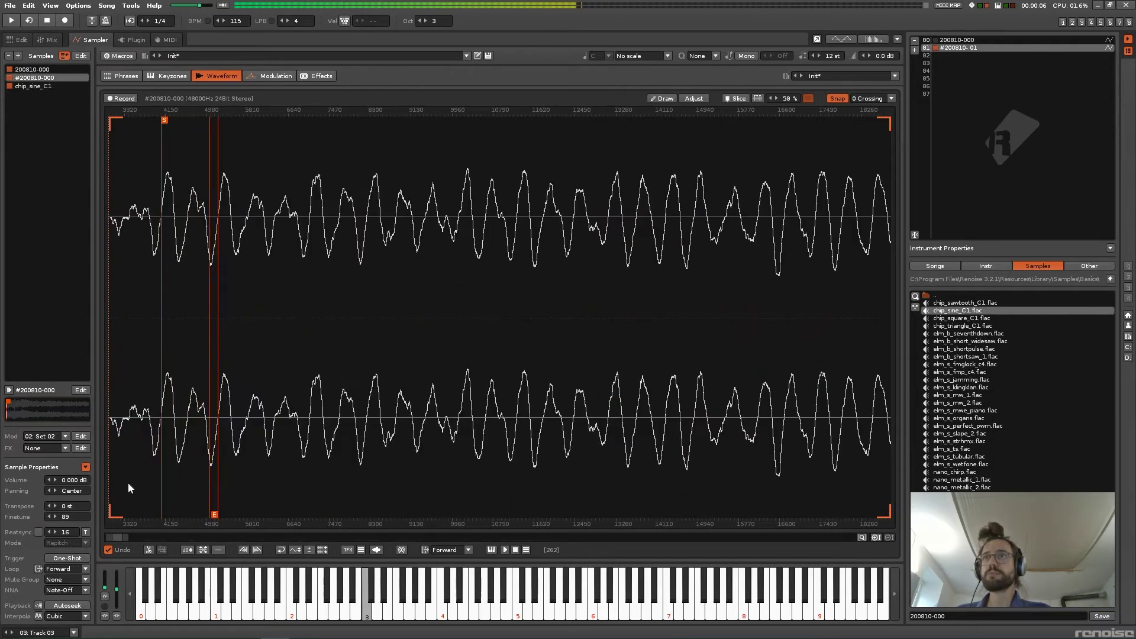
scroll(69, 508, "down", 4)
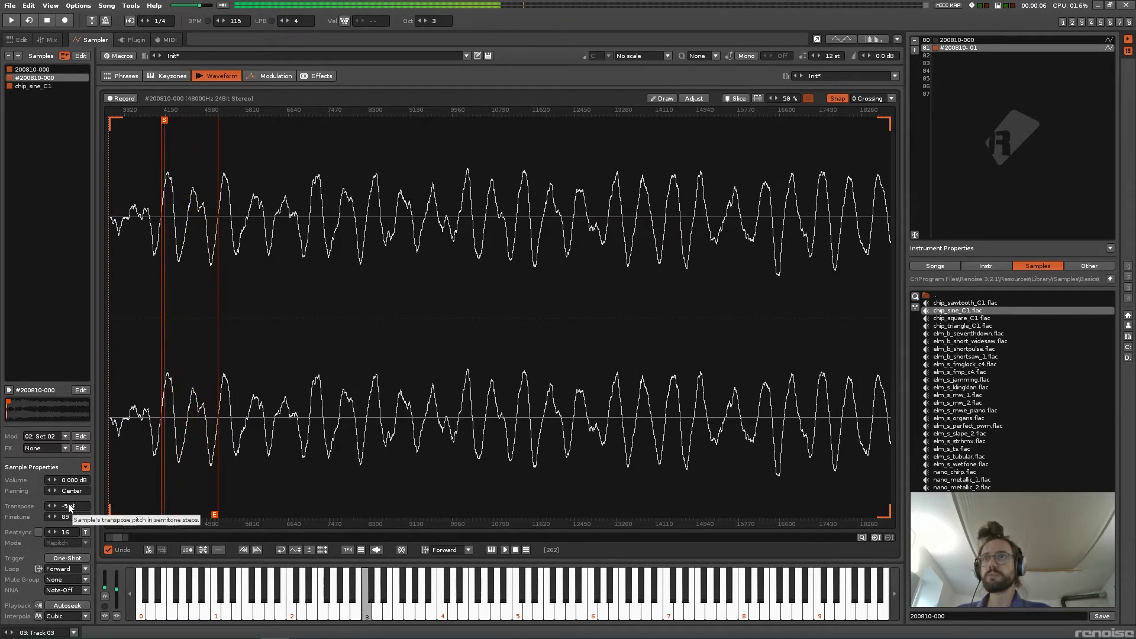
key("b")
key("v")
key("z")
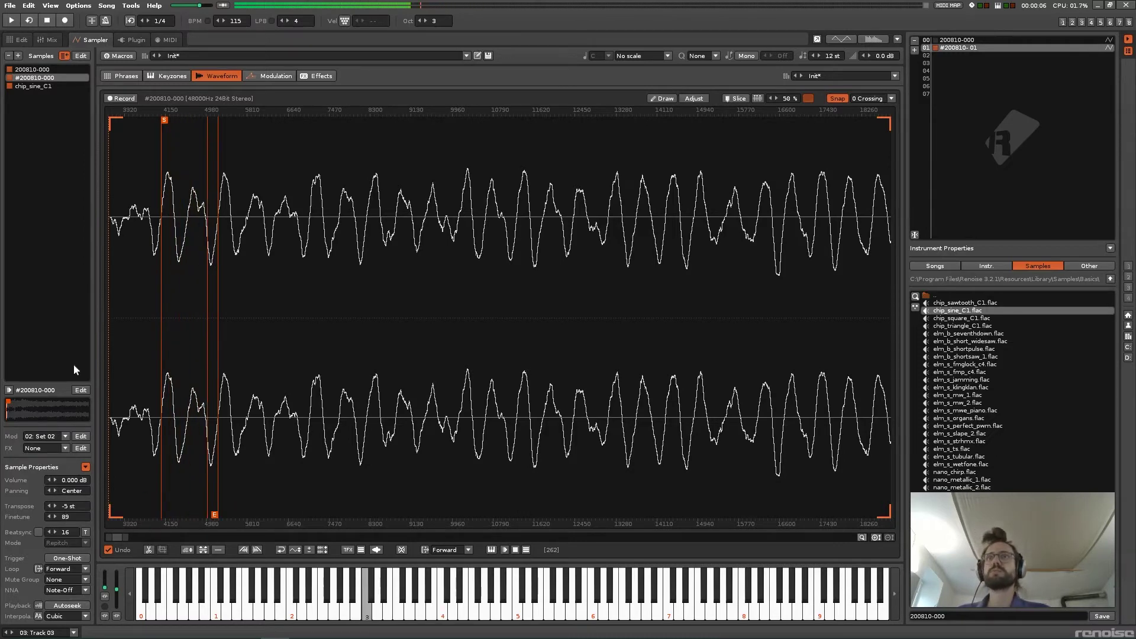
Delete the chip_sine_C1 reference sample and audition the two remaining samples
left_click(39, 86)
key("Delete")
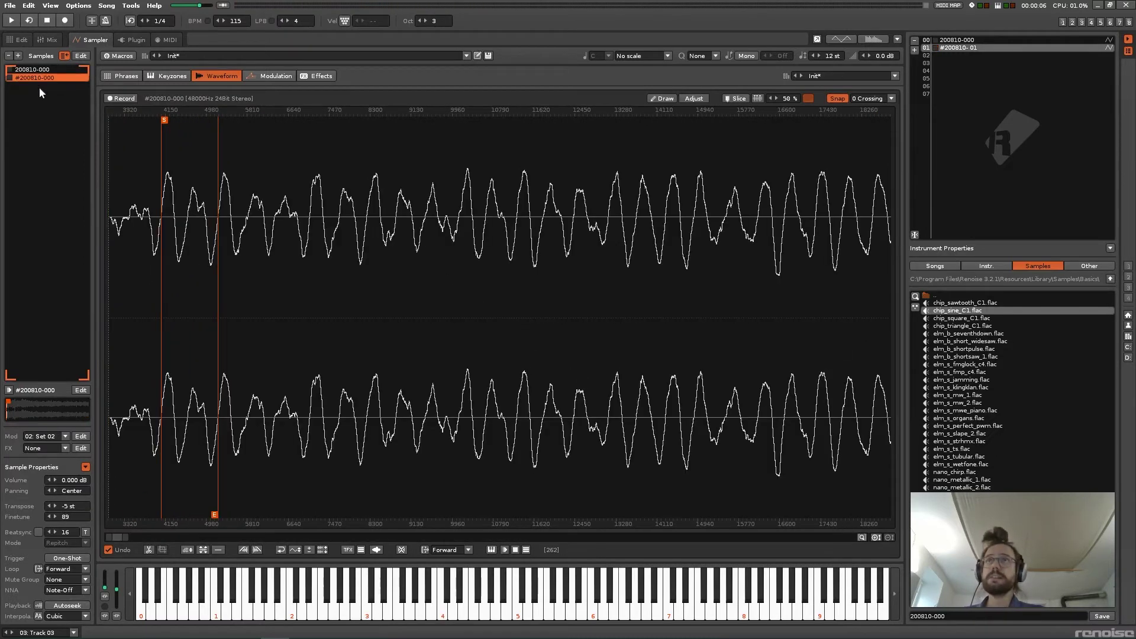
key("z")
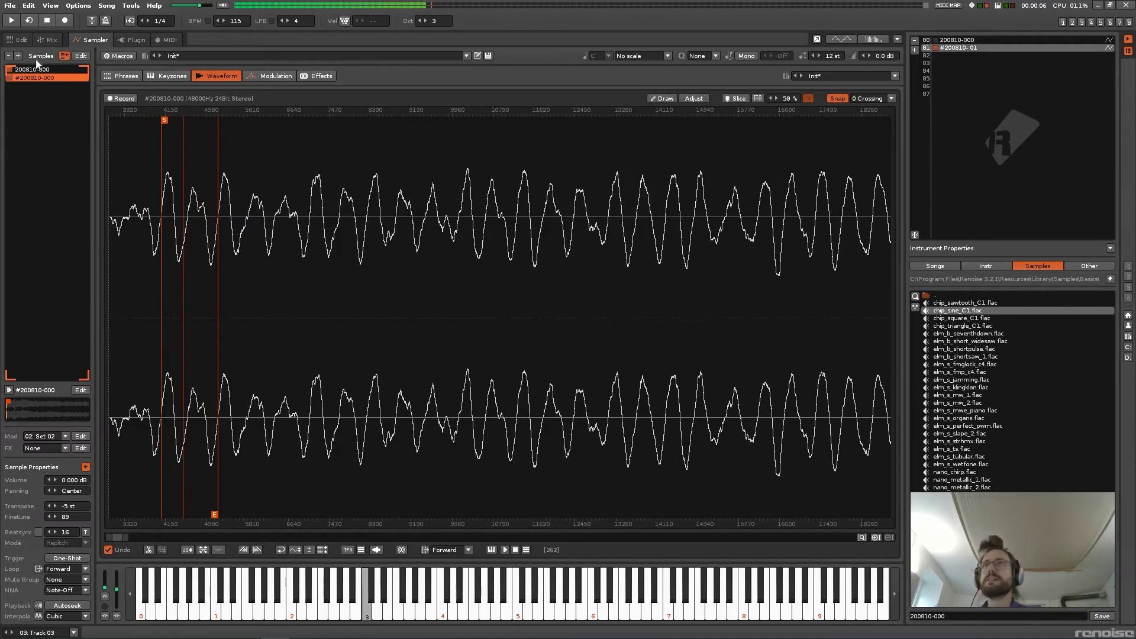
Select the first 200810-000 sample, show the modulation settings and raise the modulation input to its maximum
left_click(42, 69)
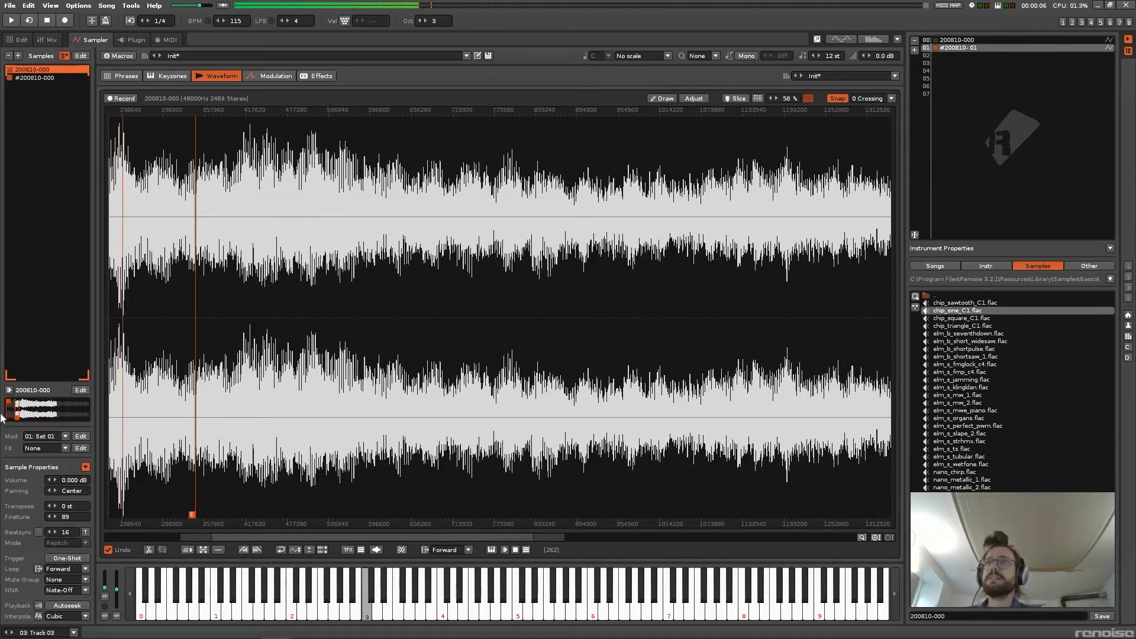
left_click(271, 76)
left_click_drag(266, 501, 266, 491)
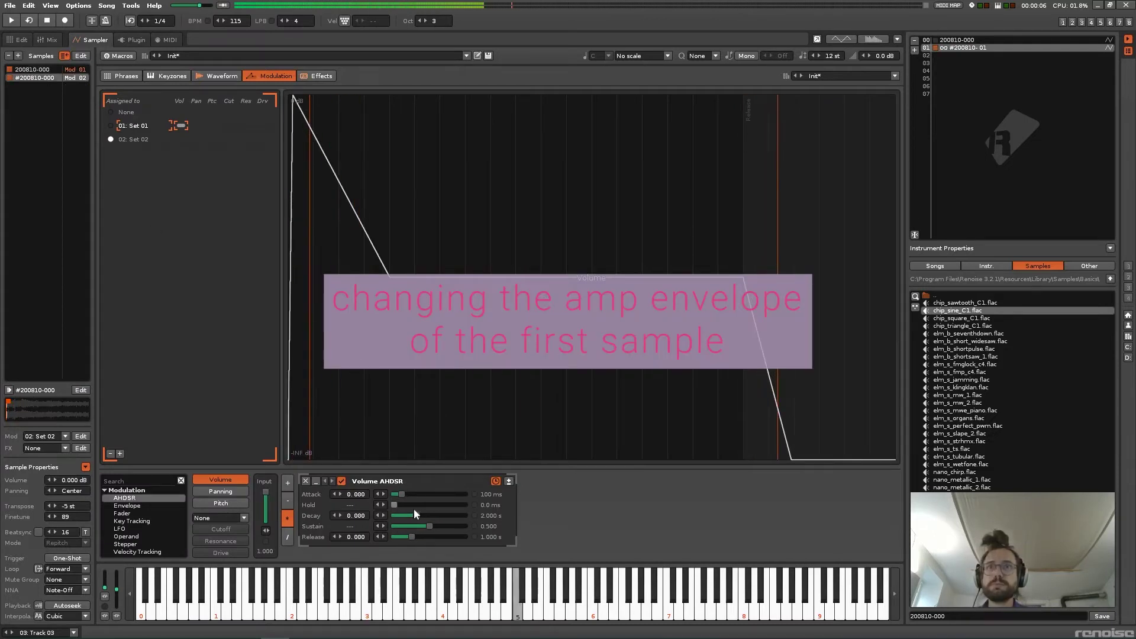
Shape the first sample's volume AHDSR in Set 01 with no attack, about 1.93 s decay, 0.104 sustain and 580 ms release, and show its pitch modulation
mouse_move(426, 525)
left_mouse_down()
mouse_move(391, 527)
mouse_move(418, 516)
left_mouse_up()
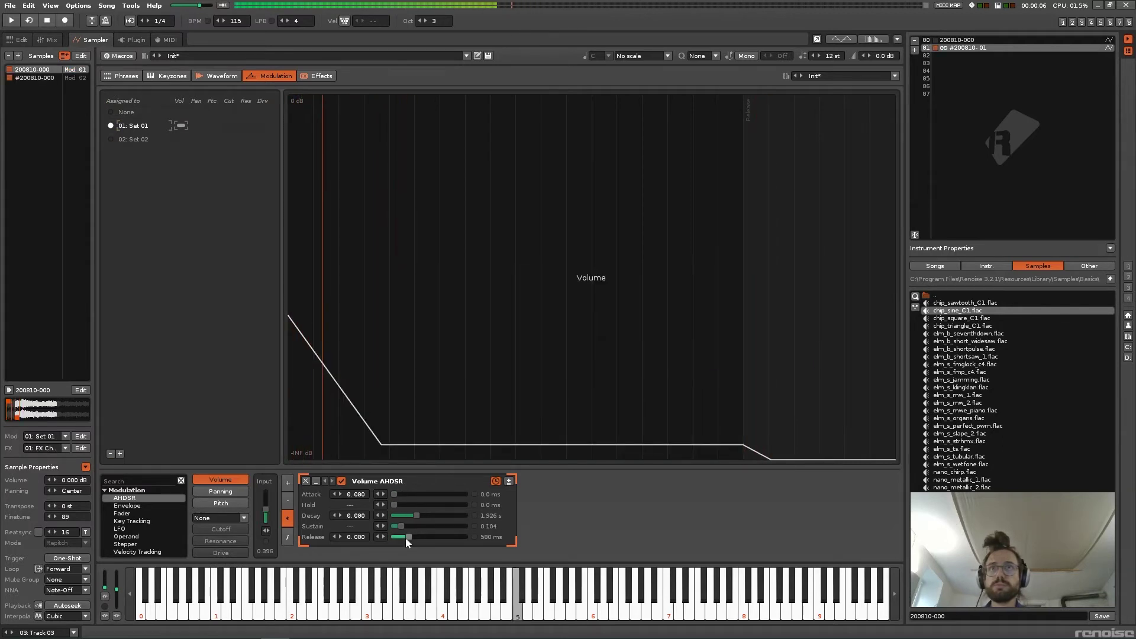
left_click(220, 503)
Duplicate the #200810-000 sample and assign a newly created modulation set to the copy
left_click(32, 78)
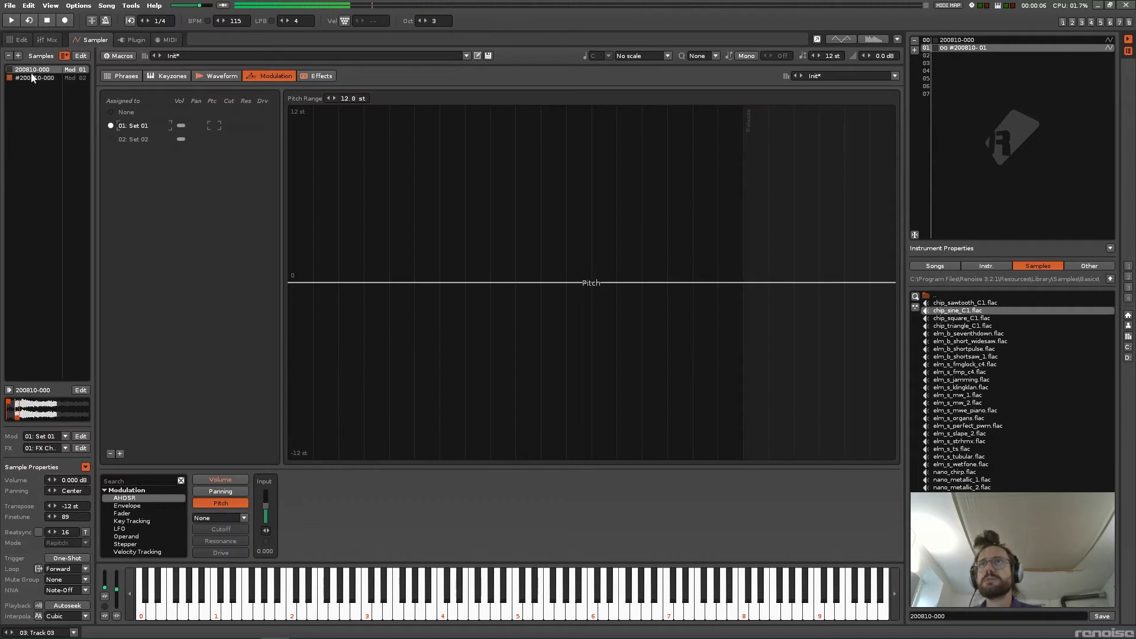
left_click(49, 78)
right_click(49, 79)
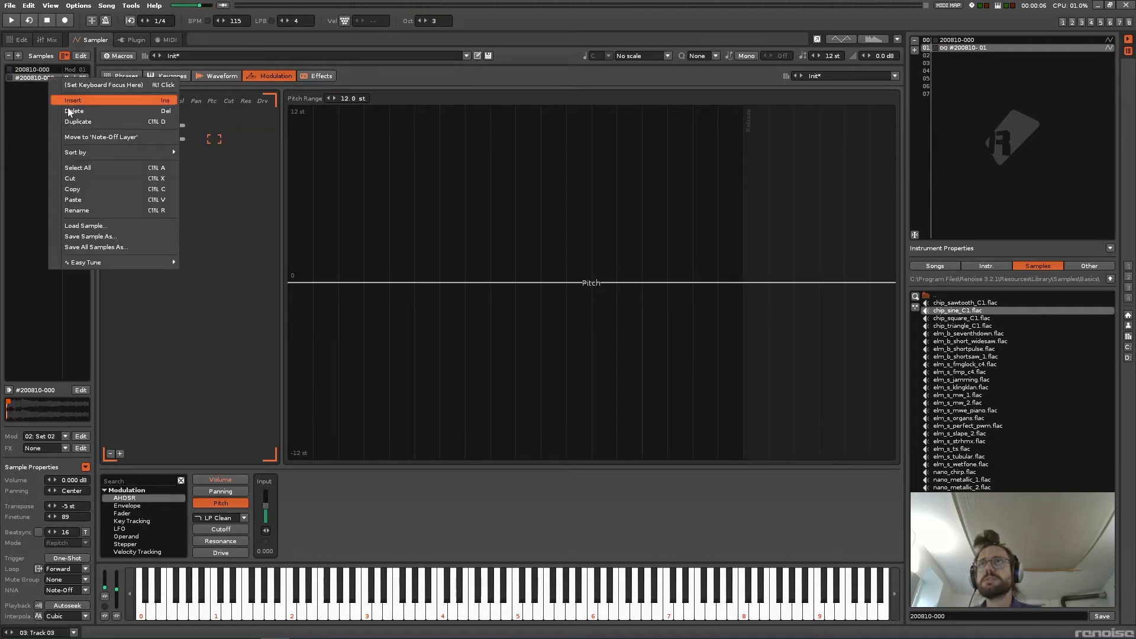
left_click(80, 121)
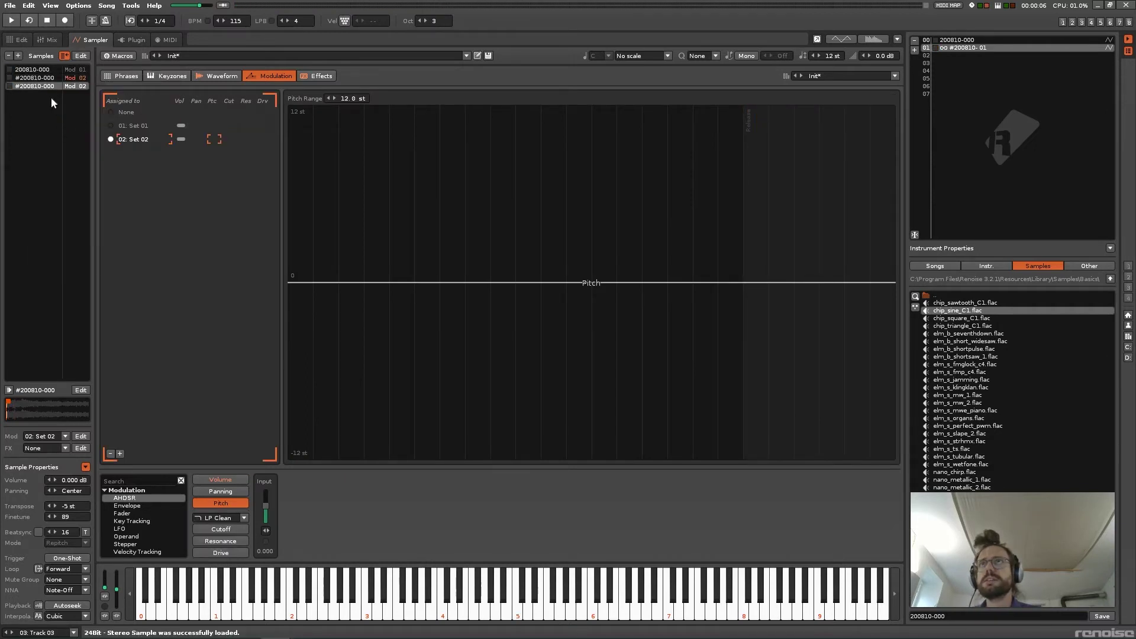
double_click(42, 88)
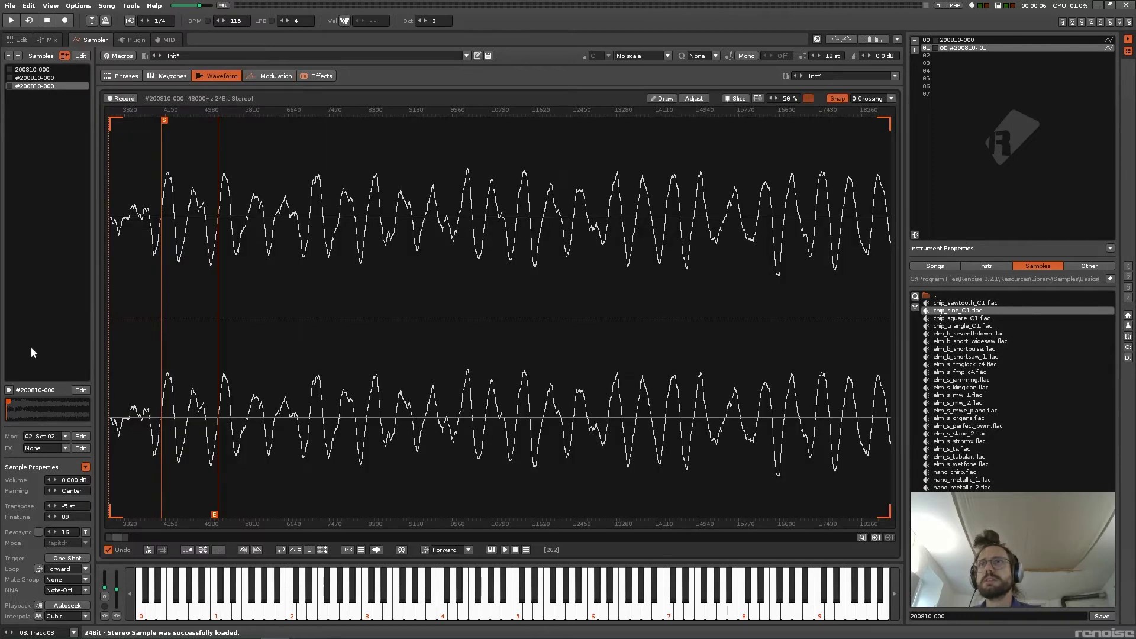
left_click(64, 438)
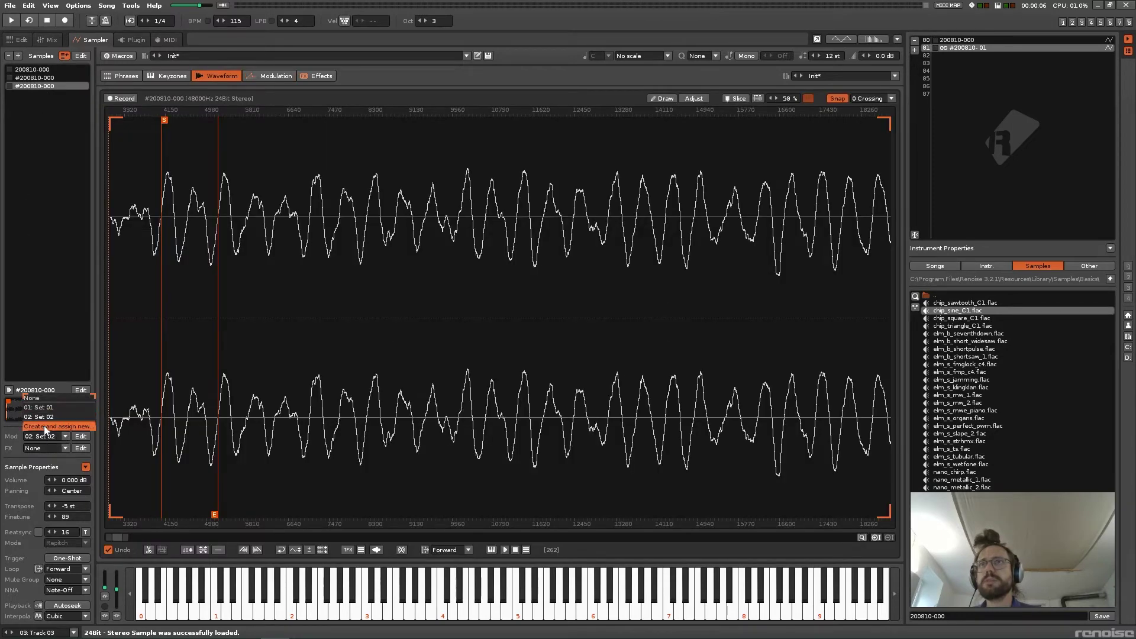
left_click(50, 425)
left_click(51, 416)
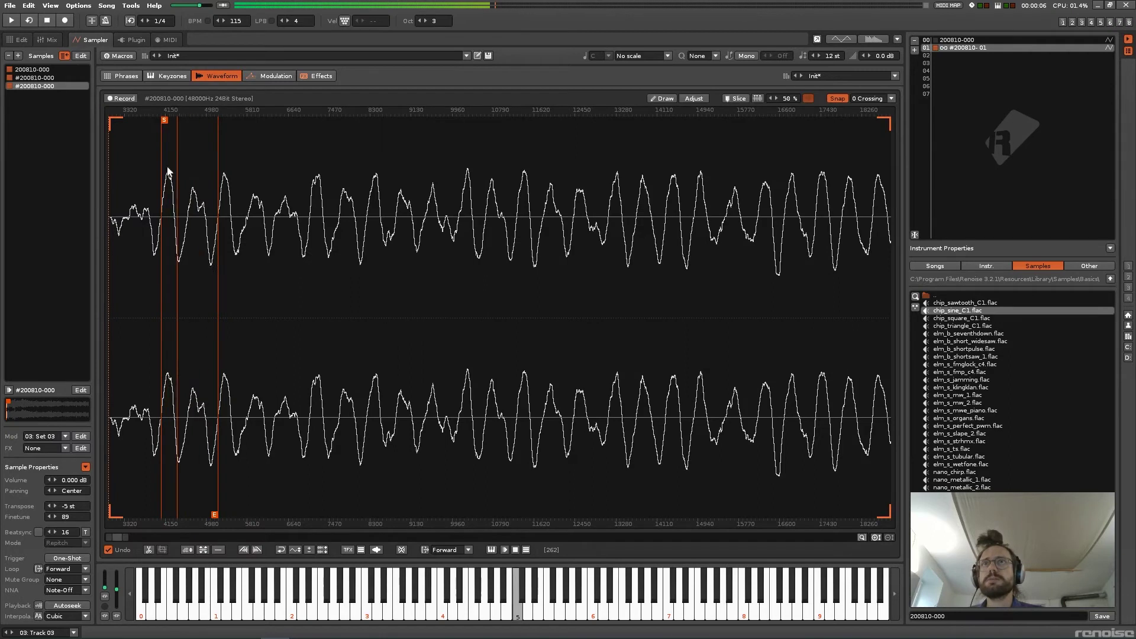
Move the new copy's loop to between about 17200 and 18300 samples and transpose the copy down one octave
left_click_drag(169, 122, 234, 129)
mouse_move(221, 121)
left_mouse_down()
mouse_move(702, 216)
mouse_move(617, 253)
left_mouse_up()
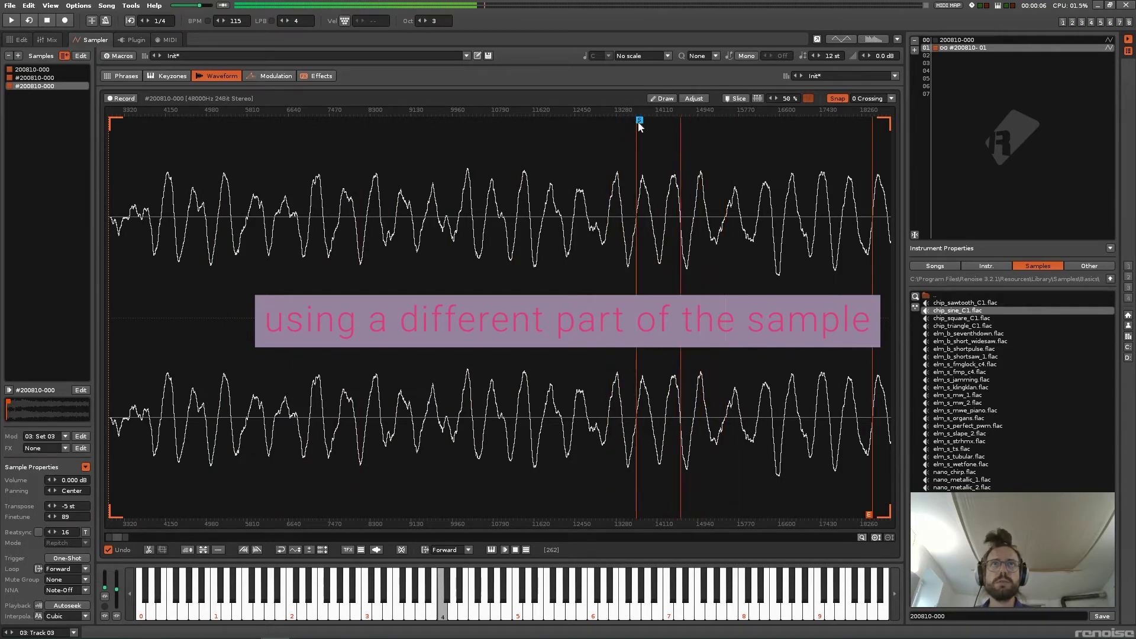
mouse_move(639, 126)
left_mouse_down()
mouse_move(823, 216)
mouse_move(818, 232)
left_mouse_up()
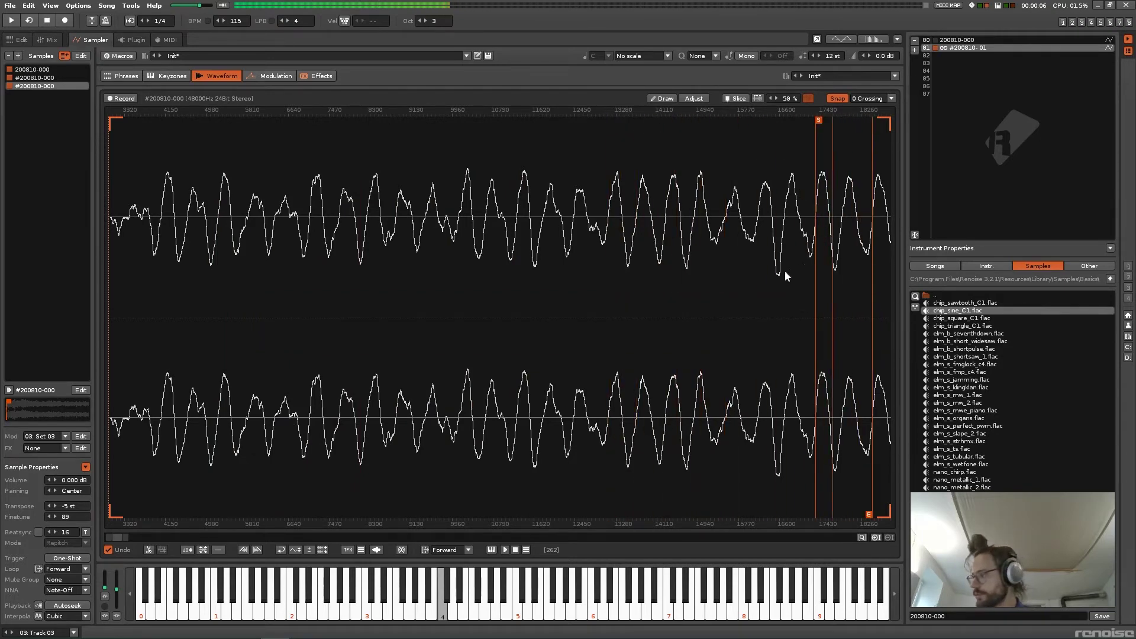
key("y")
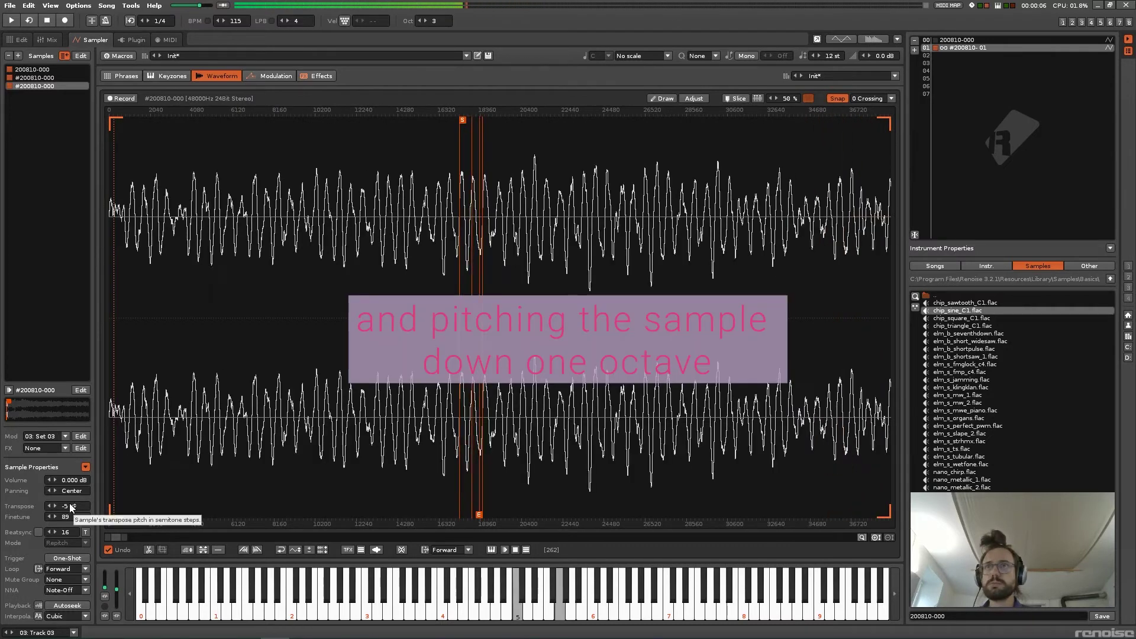
scroll(75, 507, "down", 3)
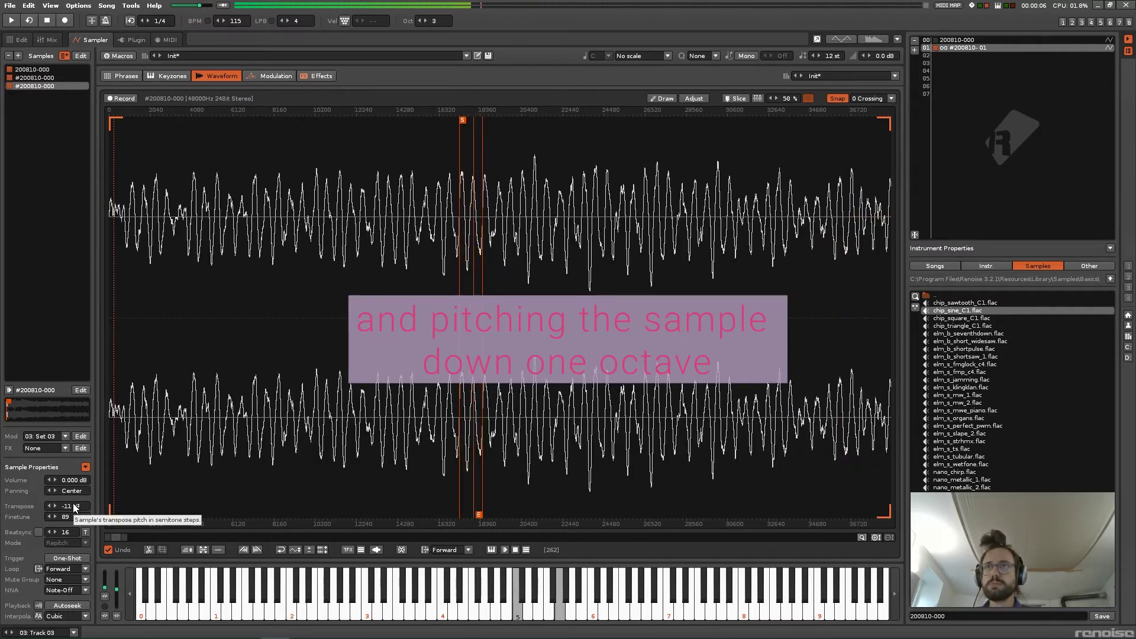
scroll(75, 507, "down", 3)
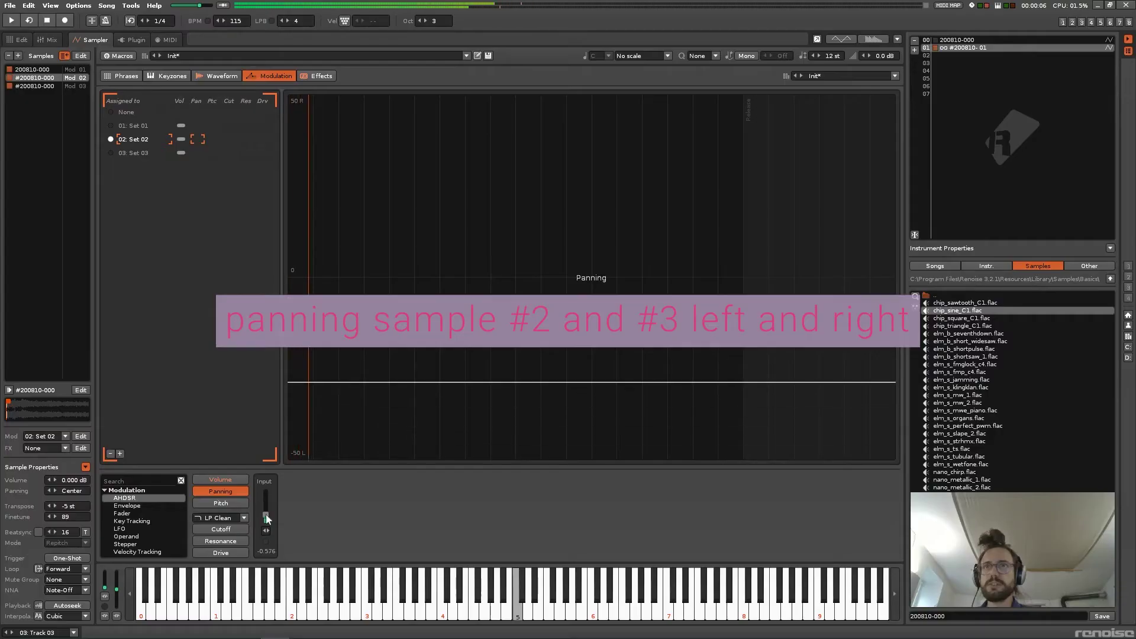
Set the panning input of Set 03 to 0.664 and give its volume AHDSR a 2 s attack and a lower sustain
left_click(131, 152)
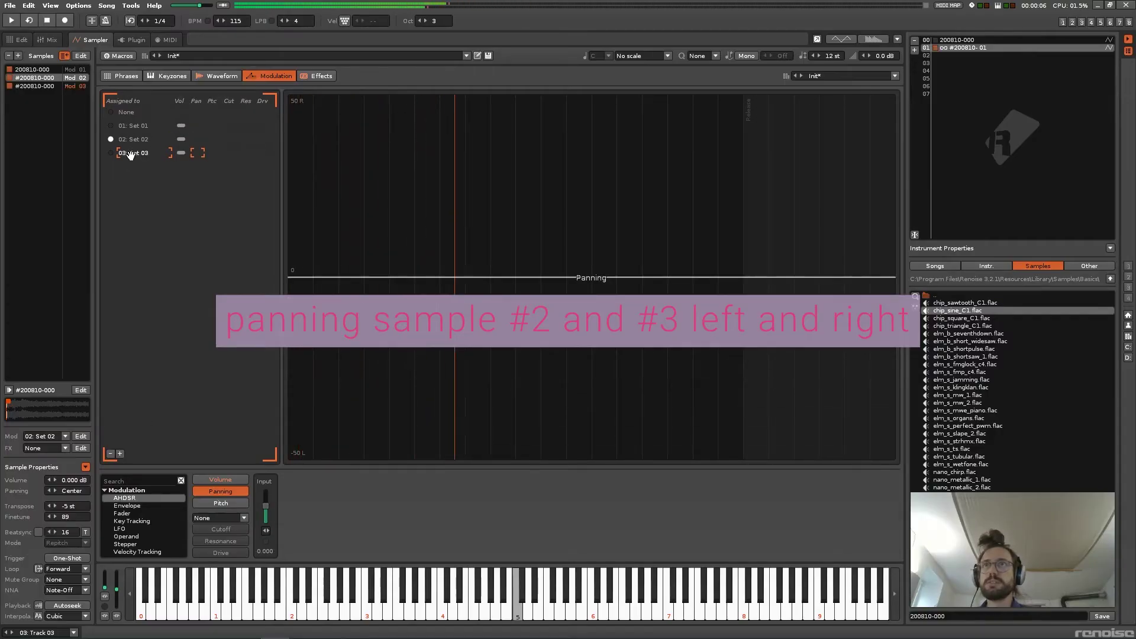
left_click_drag(276, 506, 266, 497)
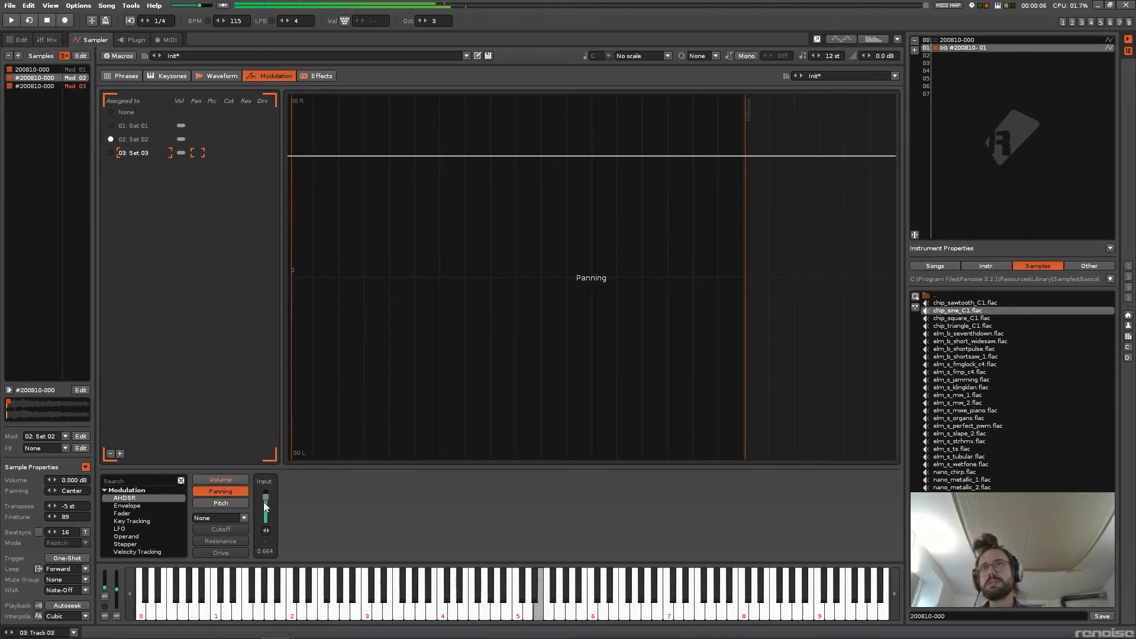
left_click(225, 478)
left_click_drag(396, 496, 423, 494)
left_click(486, 494)
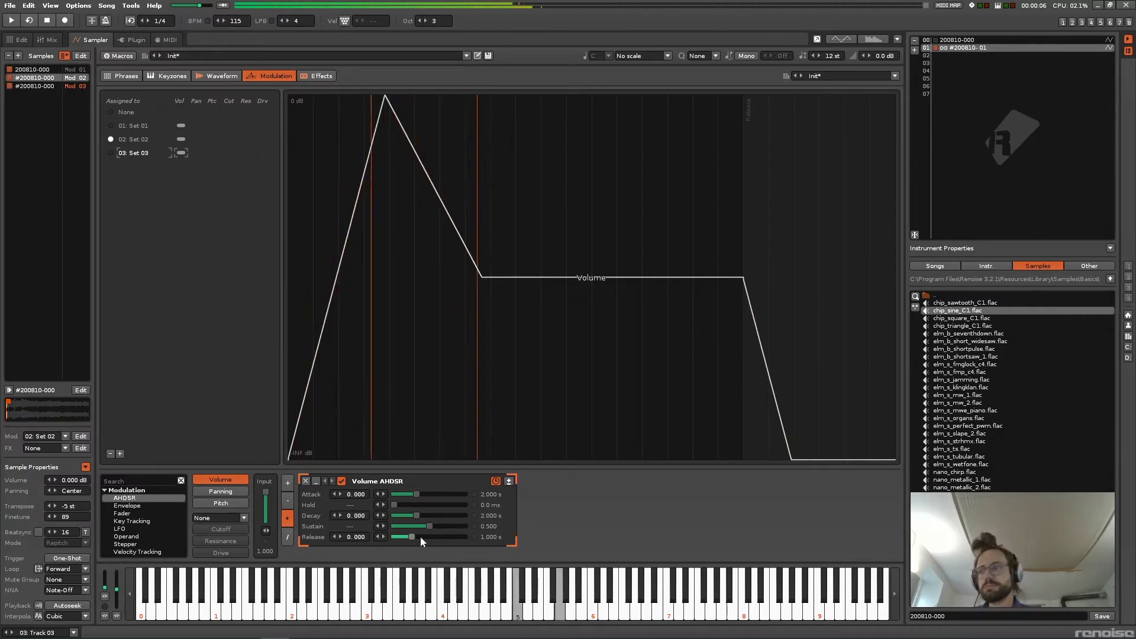
left_click_drag(429, 526, 417, 531)
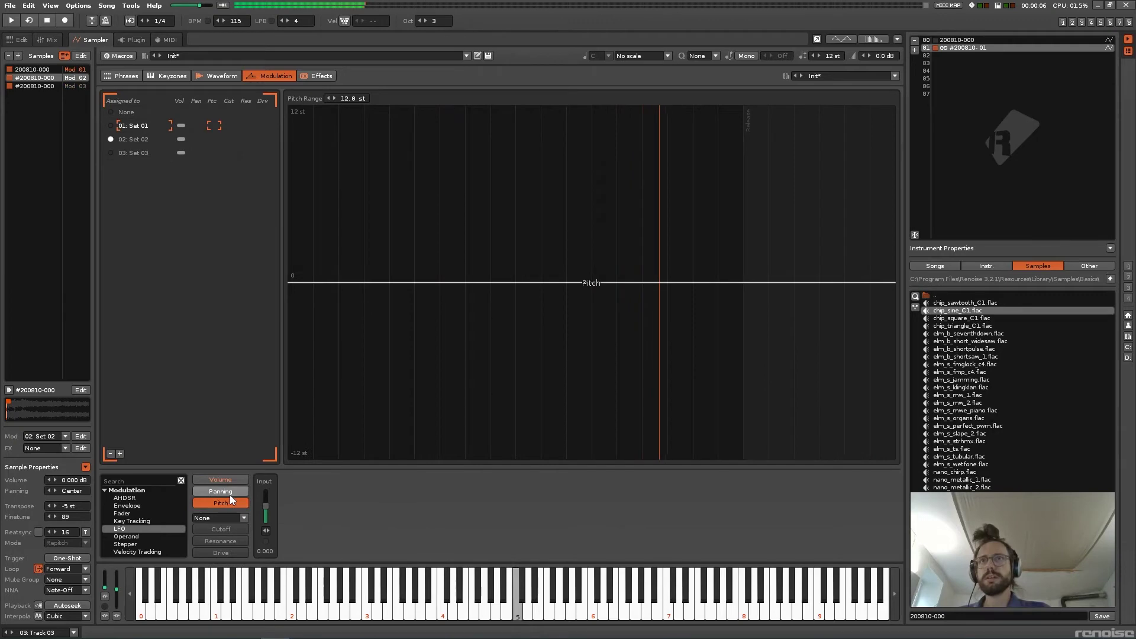
Add a panning LFO to modulation Set 02 and lower its frequency to 0.189 Hz
left_click(229, 493)
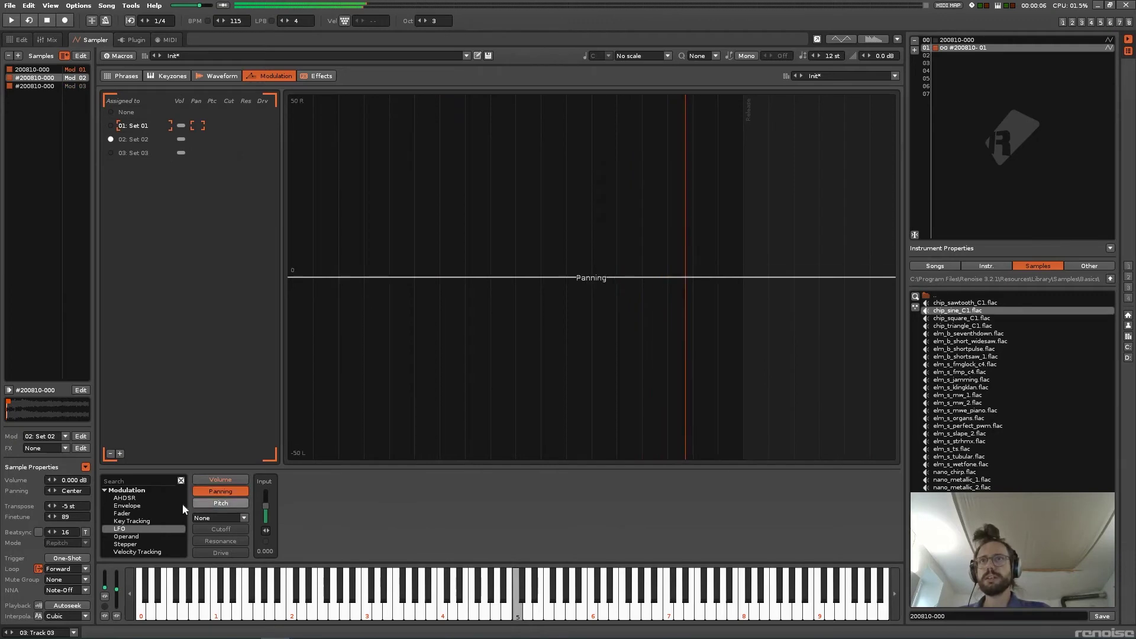
left_click(132, 140)
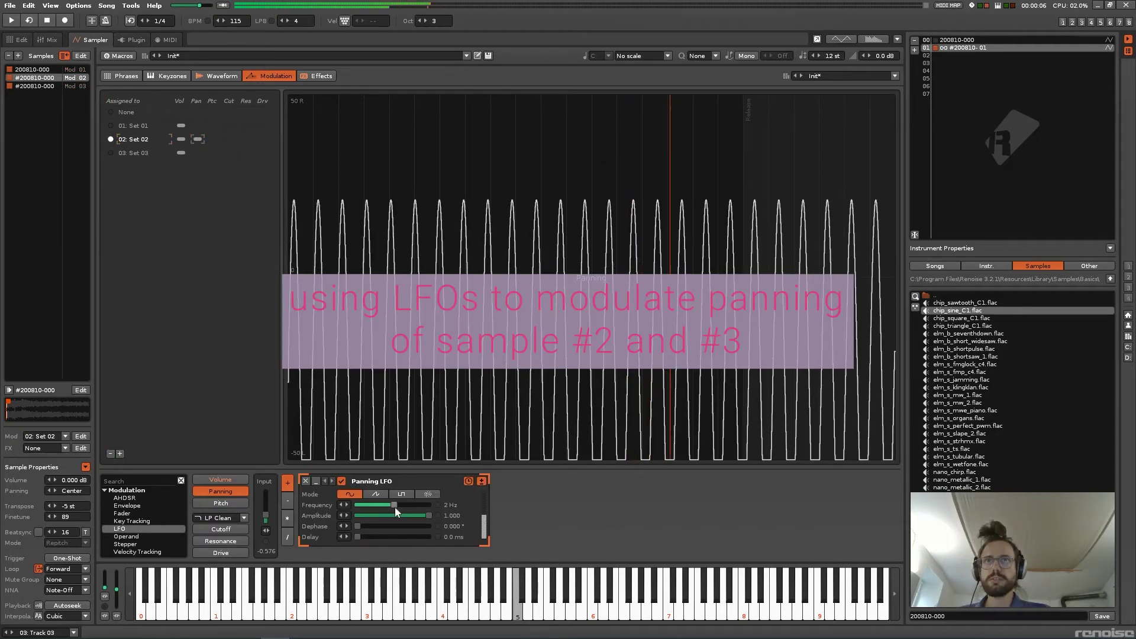
left_click_drag(395, 506, 367, 505)
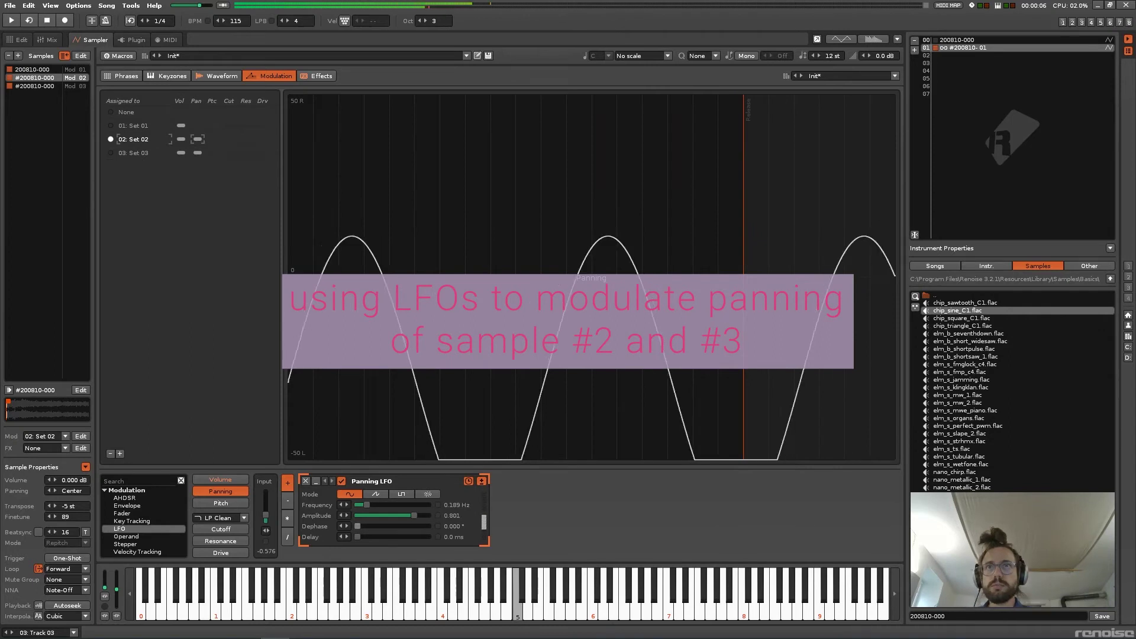
Set the Set 02 panning LFO's dephase to 180° and its amplitude to 0.7
left_click_drag(357, 526, 387, 526)
type("180")
key("Return")
double_click(465, 516)
type("0.7")
key("Return")
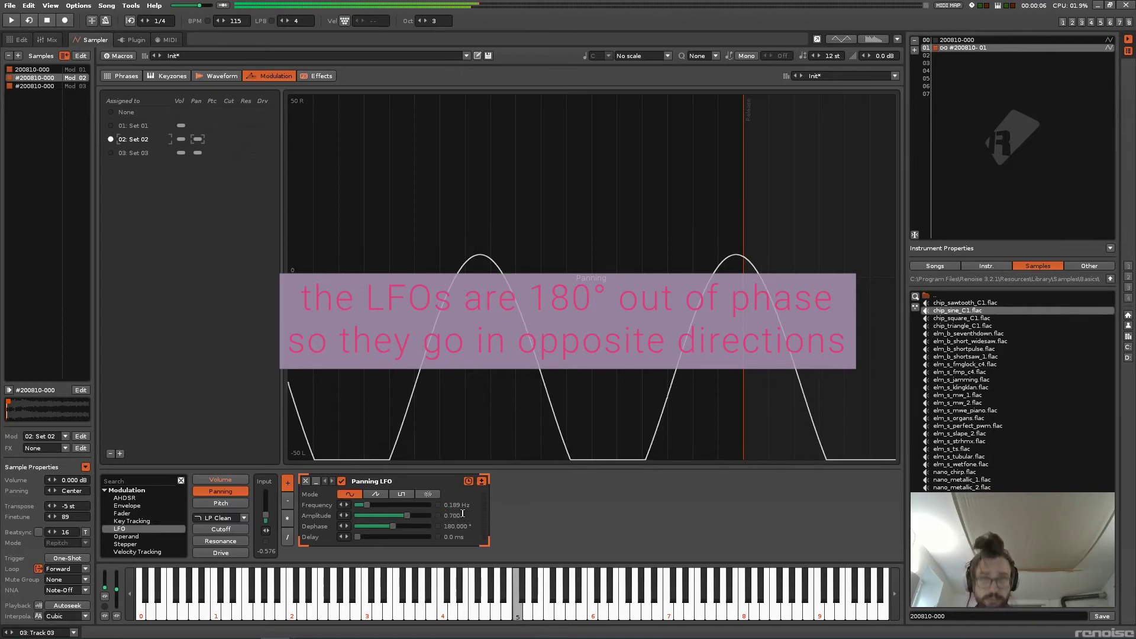
Set the Set 03 panning LFO's amplitude to 0.7 and its panning input to 0
left_click(134, 153)
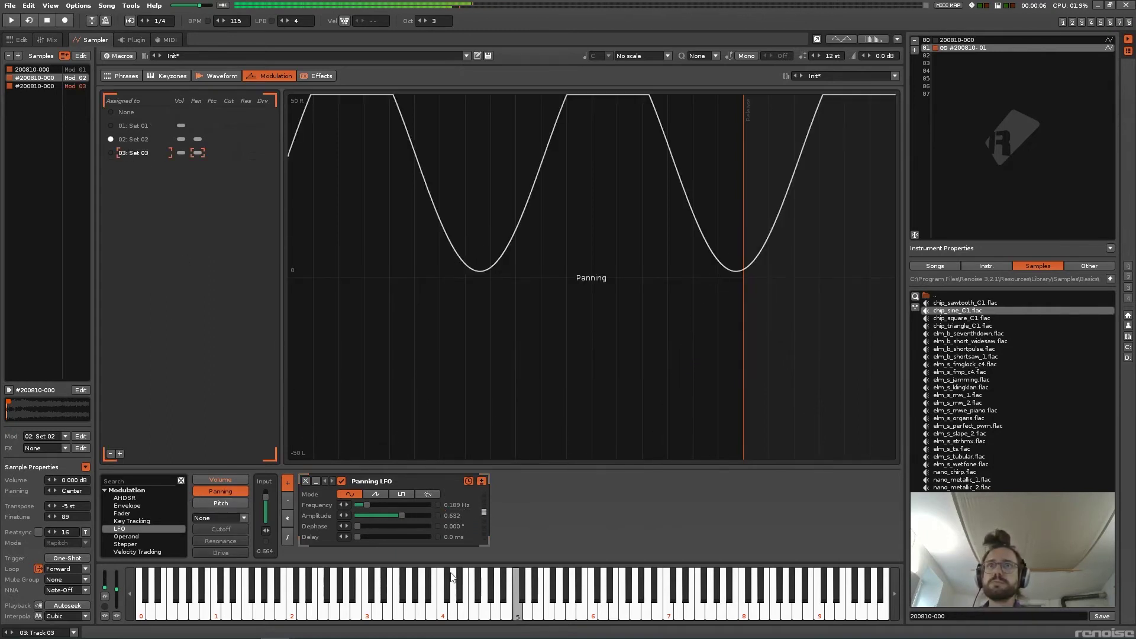
double_click(462, 515)
type("0.7")
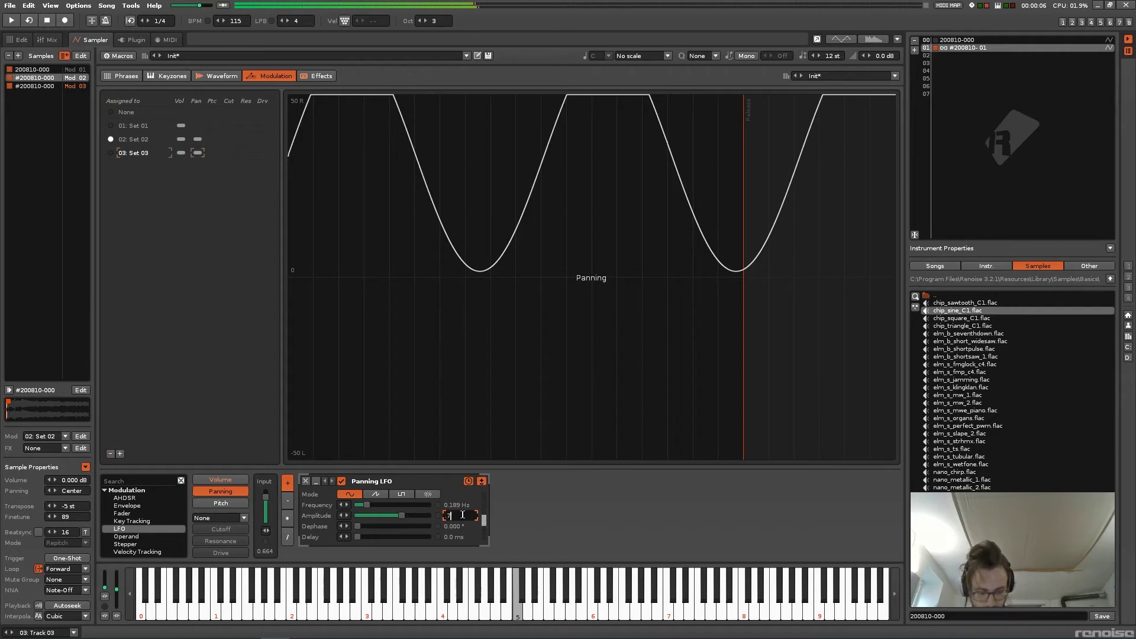
key("Return")
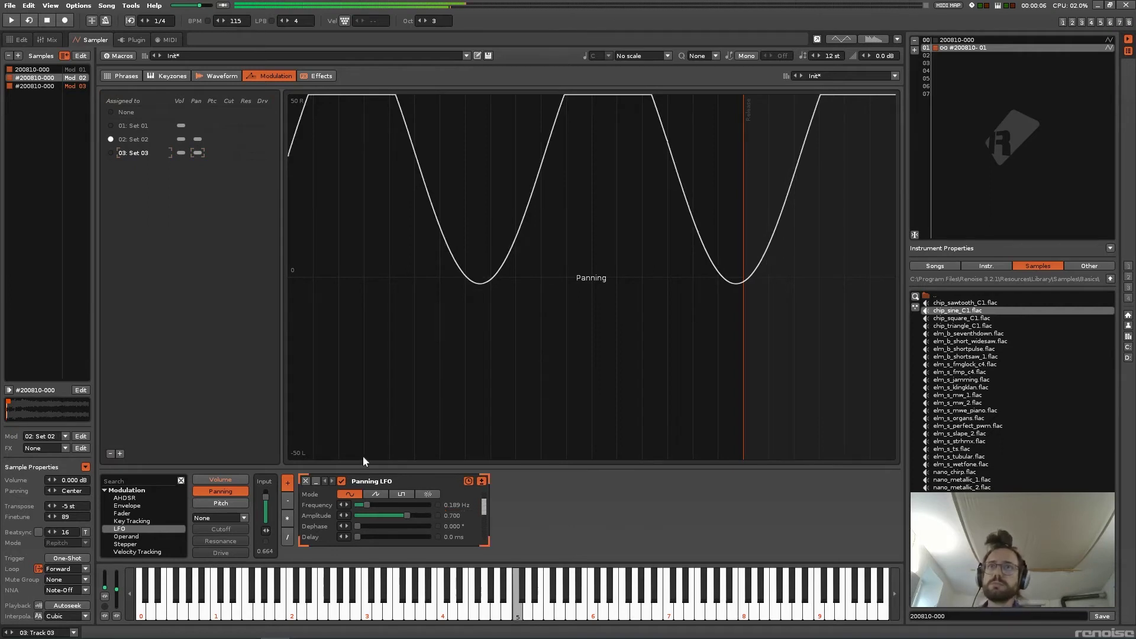
left_click_drag(267, 505, 265, 507)
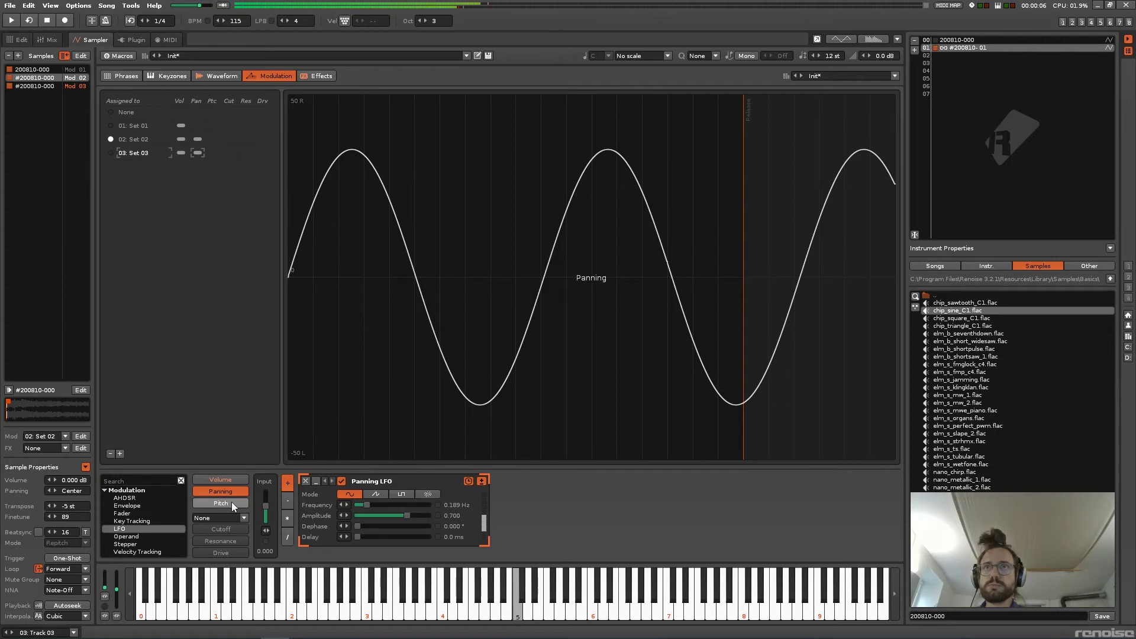
Reset the panning input of Set 02 to 0 and switch its panning LFO to bipolar operation
left_click(130, 145)
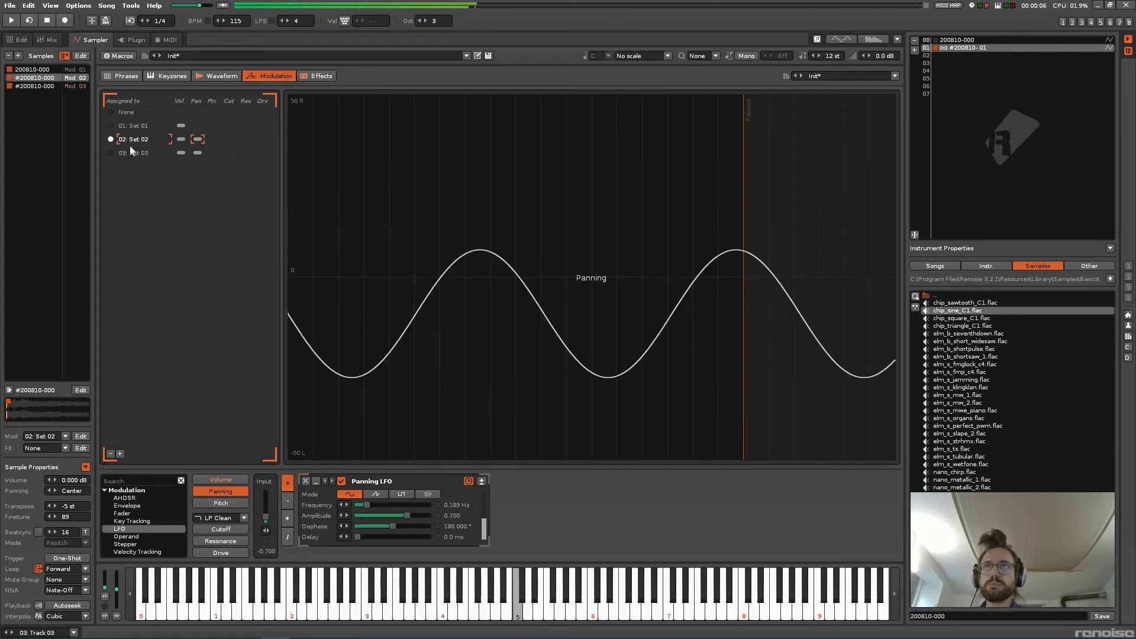
double_click(265, 521)
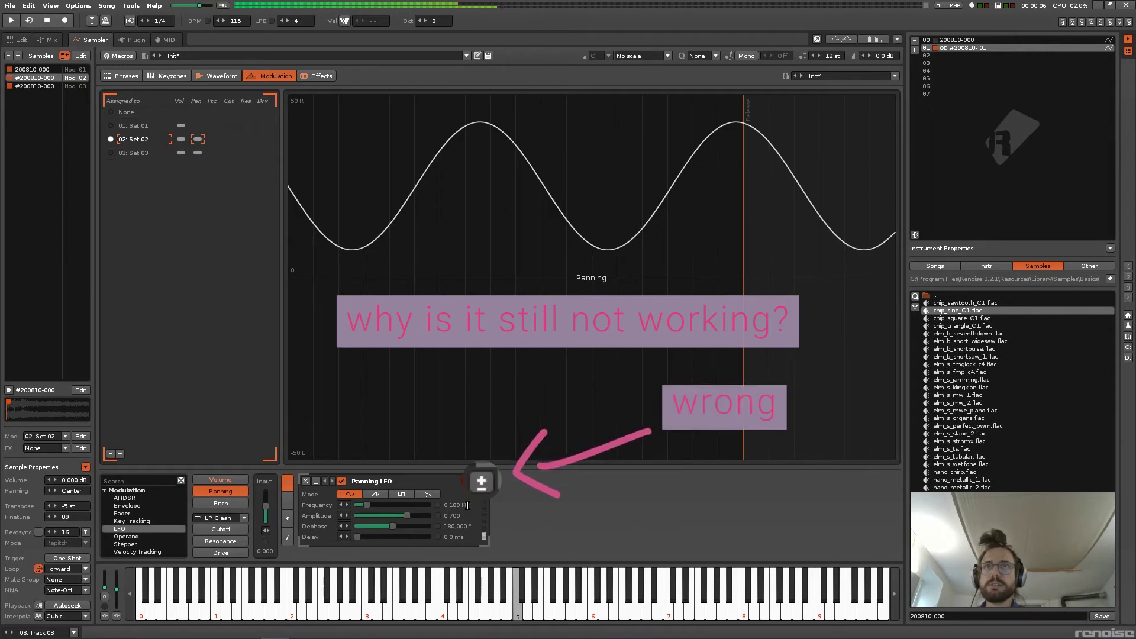
left_click(483, 482)
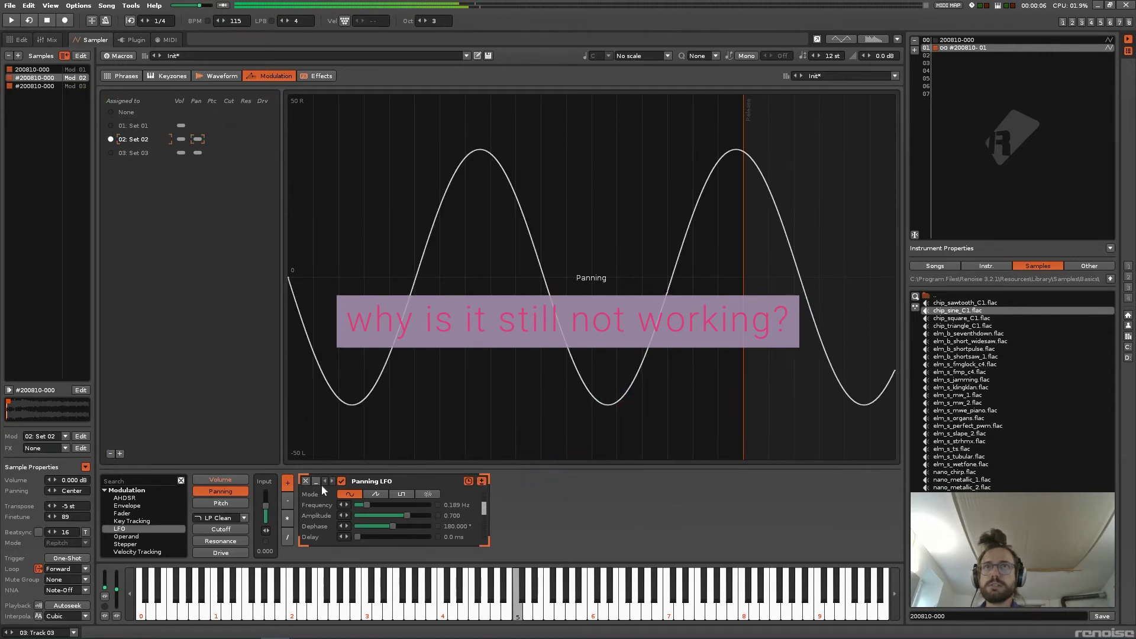
left_click(134, 152)
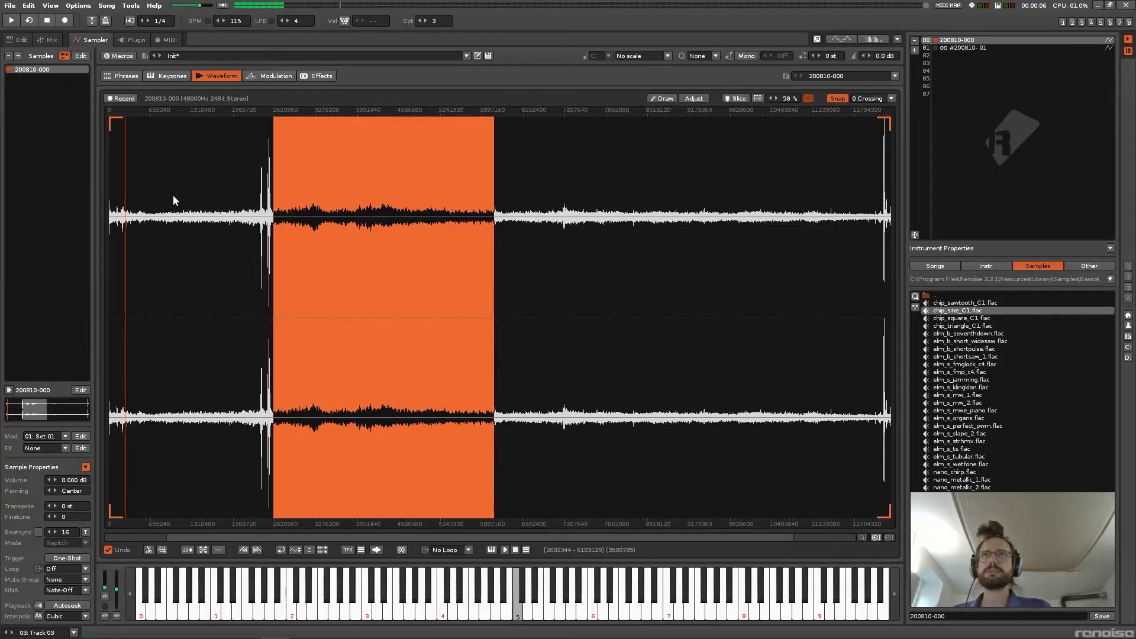
Copy the section from about 1254414 to 2171672 samples of the original 200810-000 field recording
scroll(173, 190, "up", 1)
scroll(173, 190, "down", 2)
left_click_drag(188, 285, 246, 287)
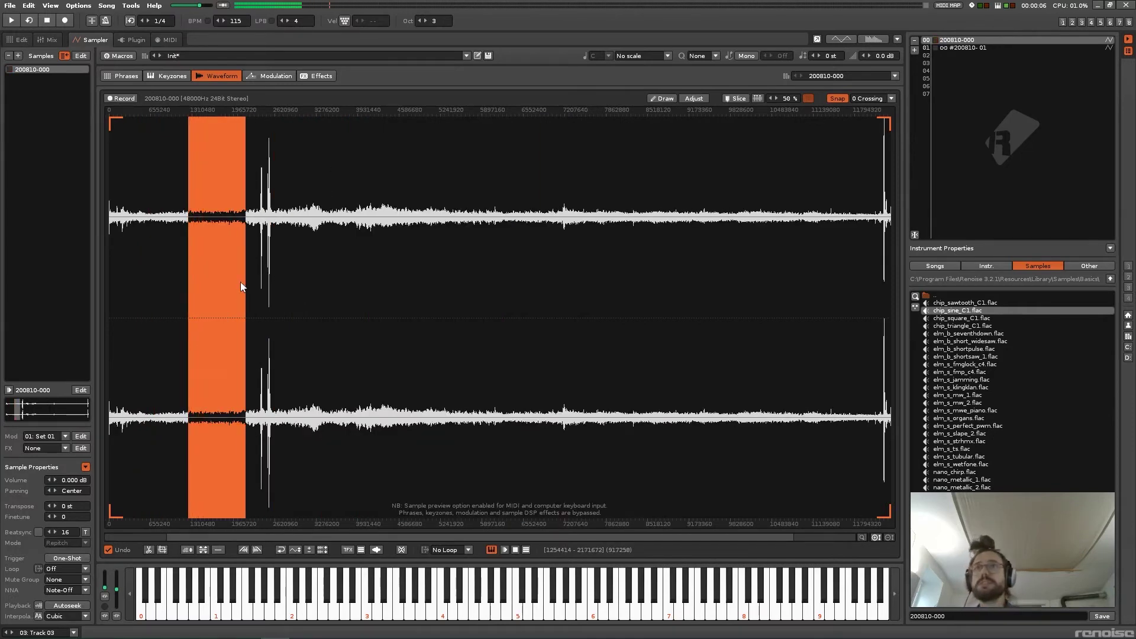
Insert an empty sample slot in the layered #200810-01 instrument and paste the copied recording section into it
left_click(962, 49)
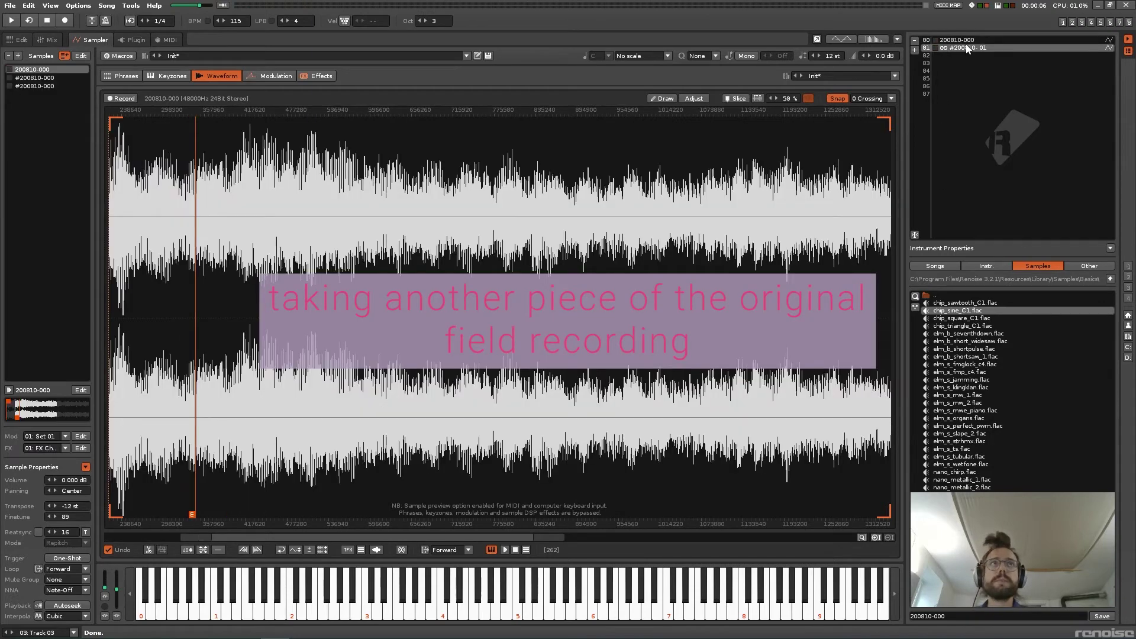
right_click(19, 126)
left_click(71, 144)
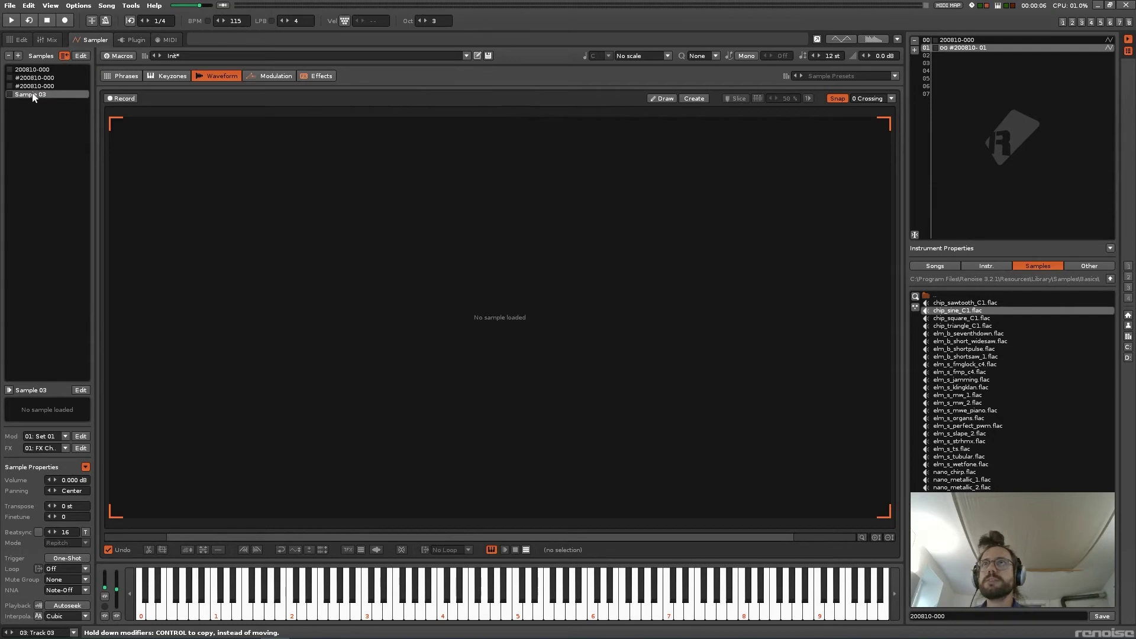
right_click(33, 95)
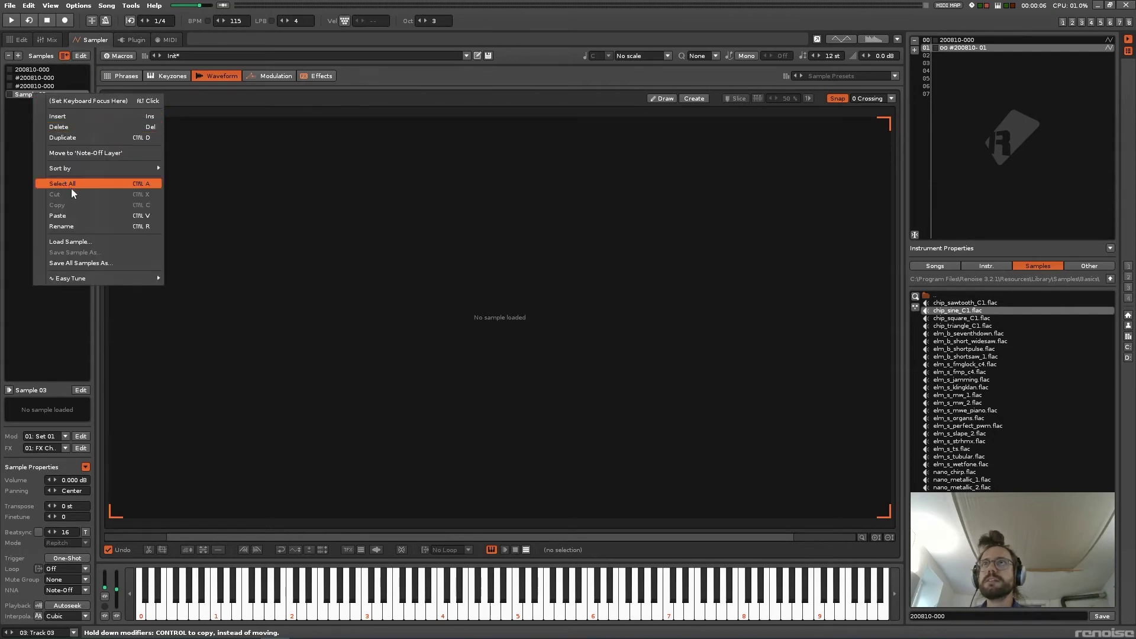
left_click(75, 219)
Maximize the volume of the newly pasted sample
right_click(211, 238)
mouse_move(331, 430)
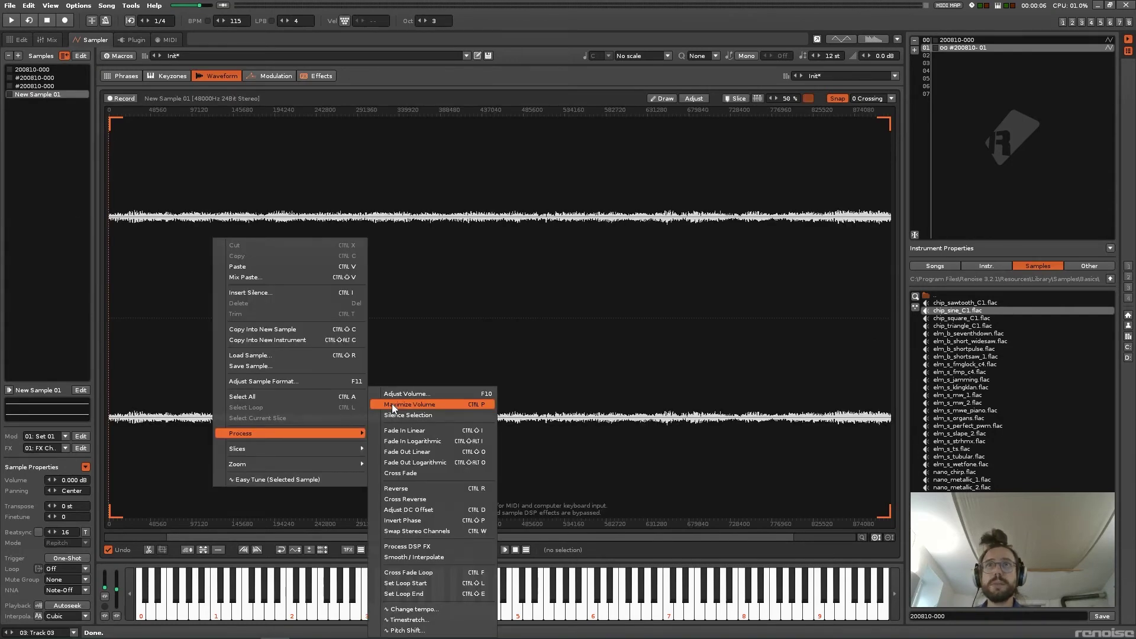
left_click(391, 403)
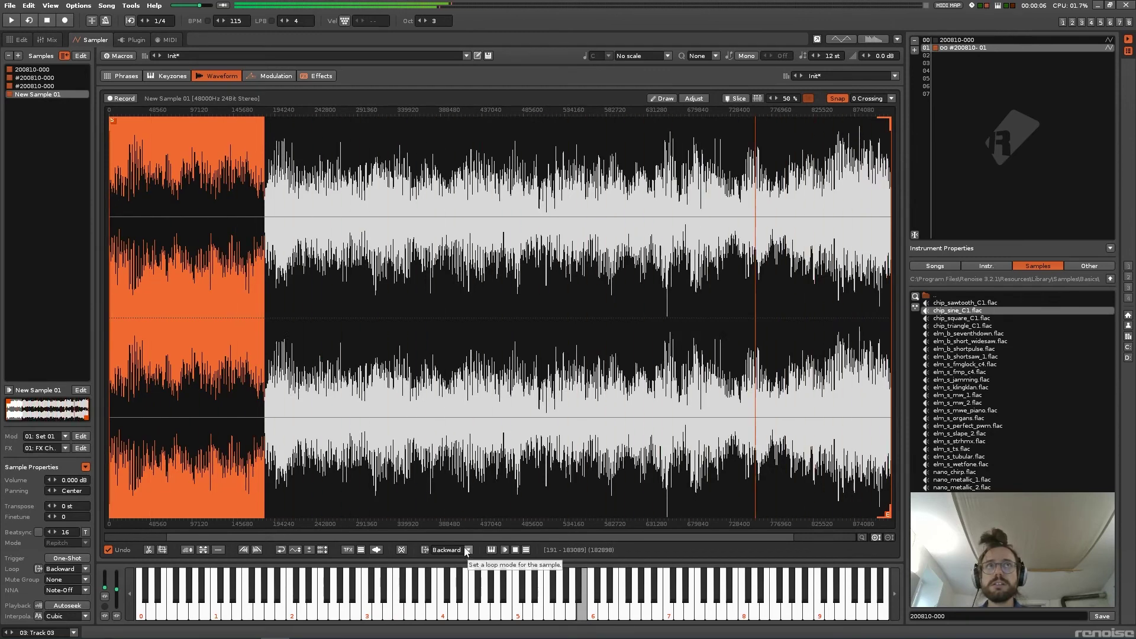
Set New Sample 01 to PingPong looping and place the loop from about 155000 to 195000 samples
left_click(466, 551)
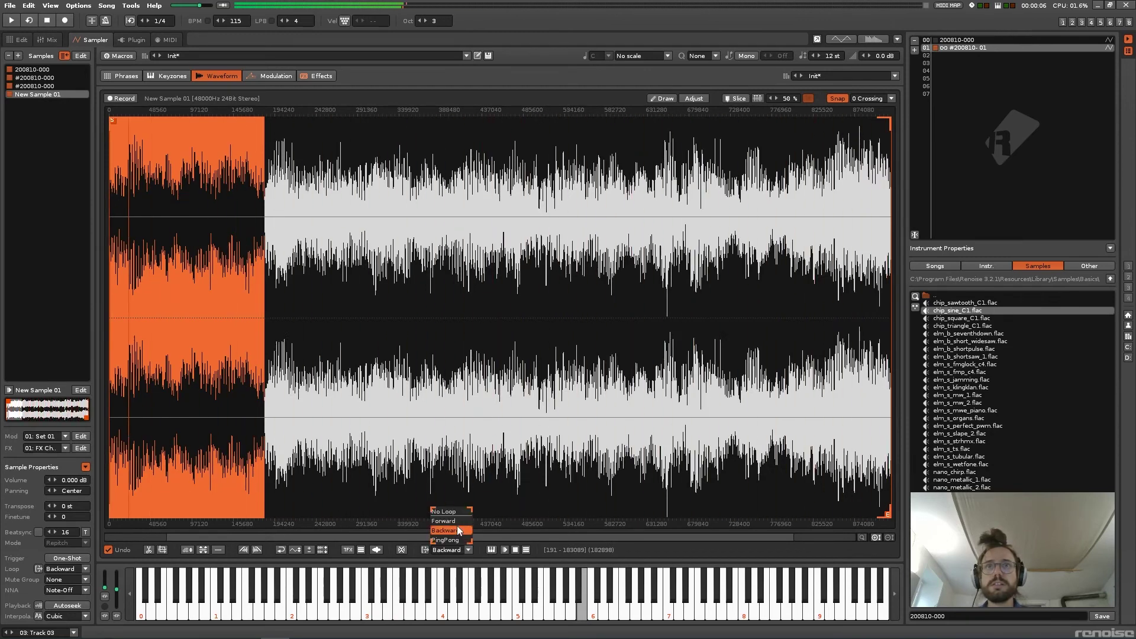
left_click(462, 540)
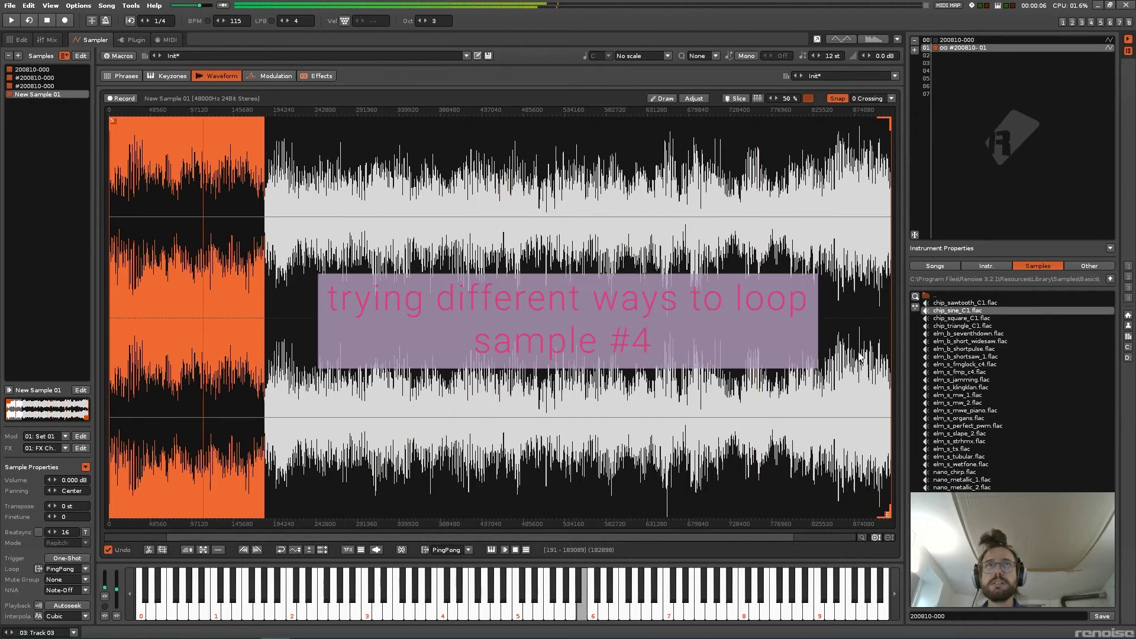
left_click_drag(888, 514, 272, 515)
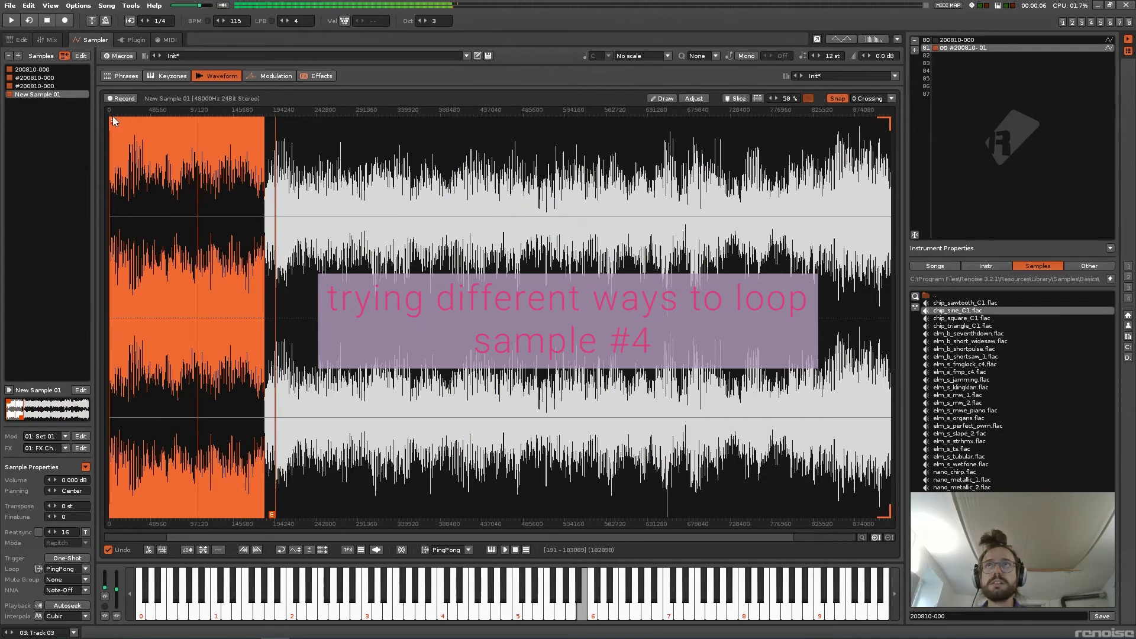
mouse_move(113, 118)
left_mouse_down()
mouse_move(231, 133)
mouse_move(243, 121)
left_mouse_up()
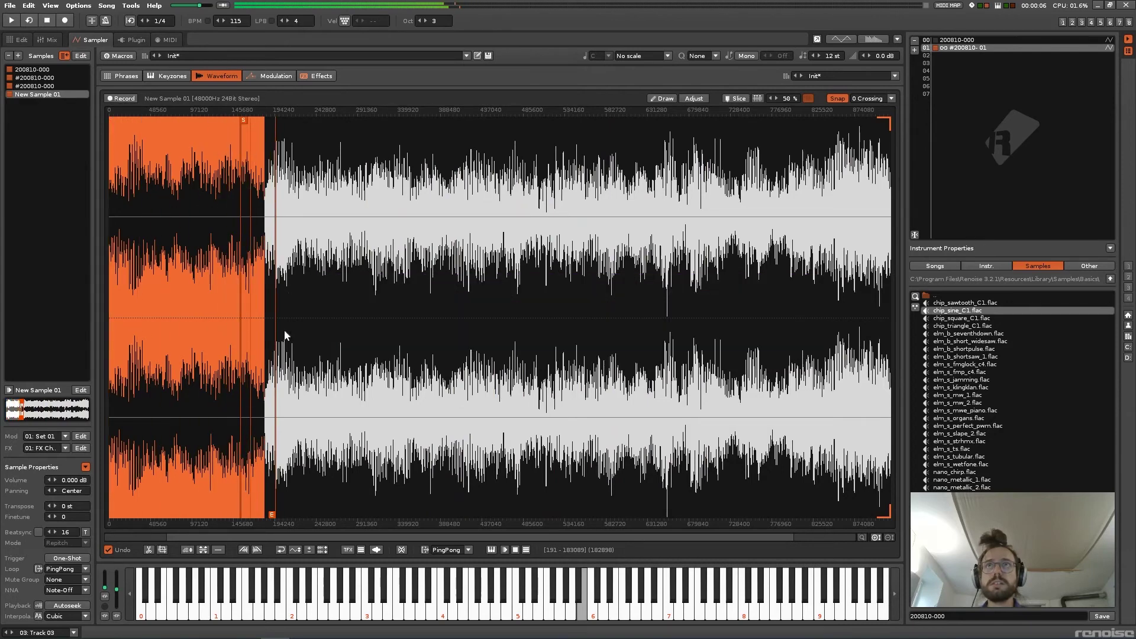
Snap to 8th divisions, move the loop start to about 115000 and its end to about 229000 samples, and crossfade the loop
left_click(891, 98)
left_click(877, 146)
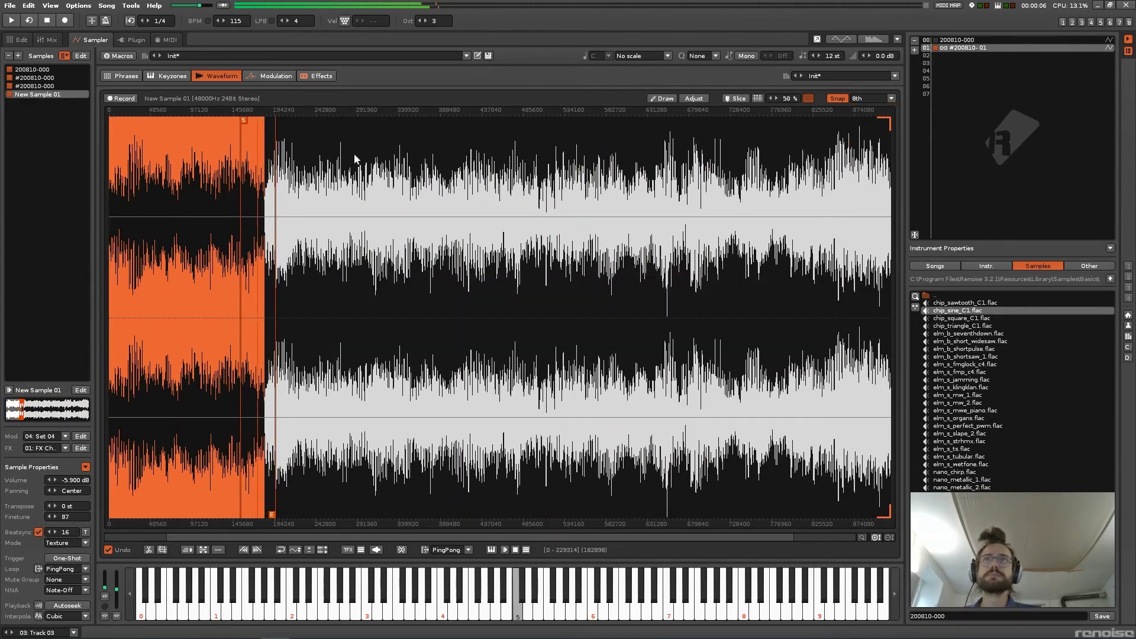
left_click_drag(244, 122, 234, 143)
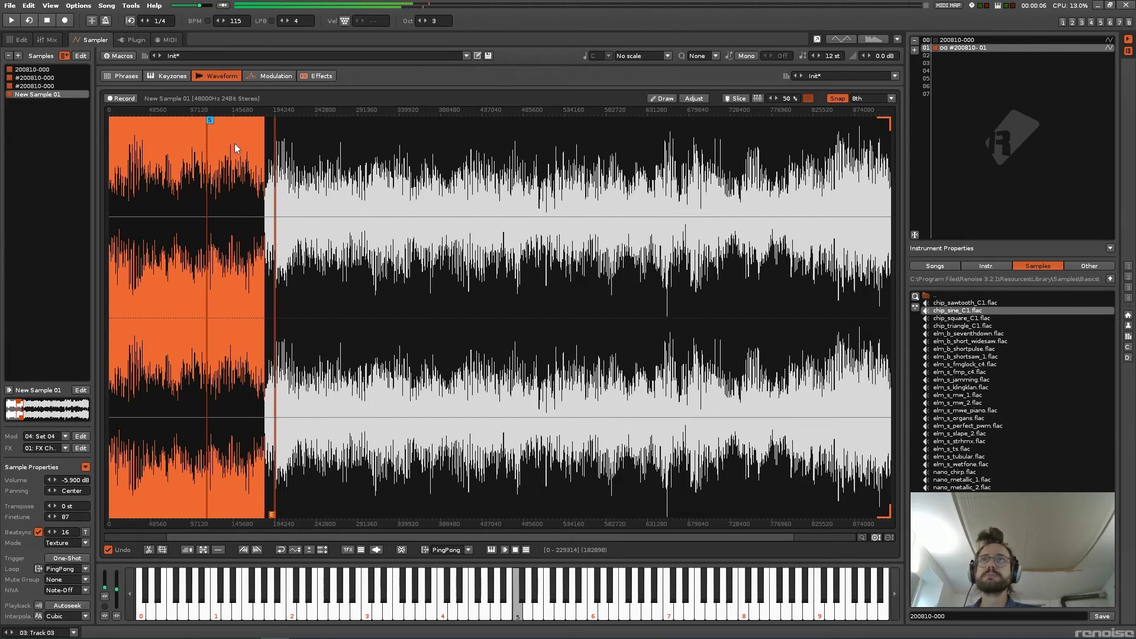
left_click_drag(271, 515, 301, 516)
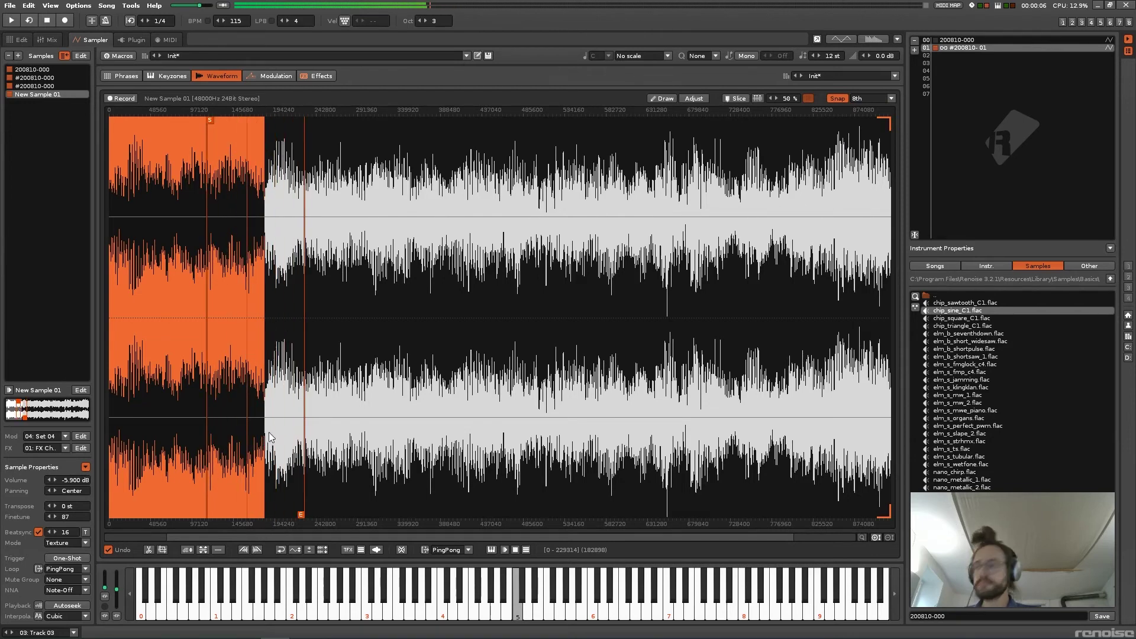
left_click(402, 550)
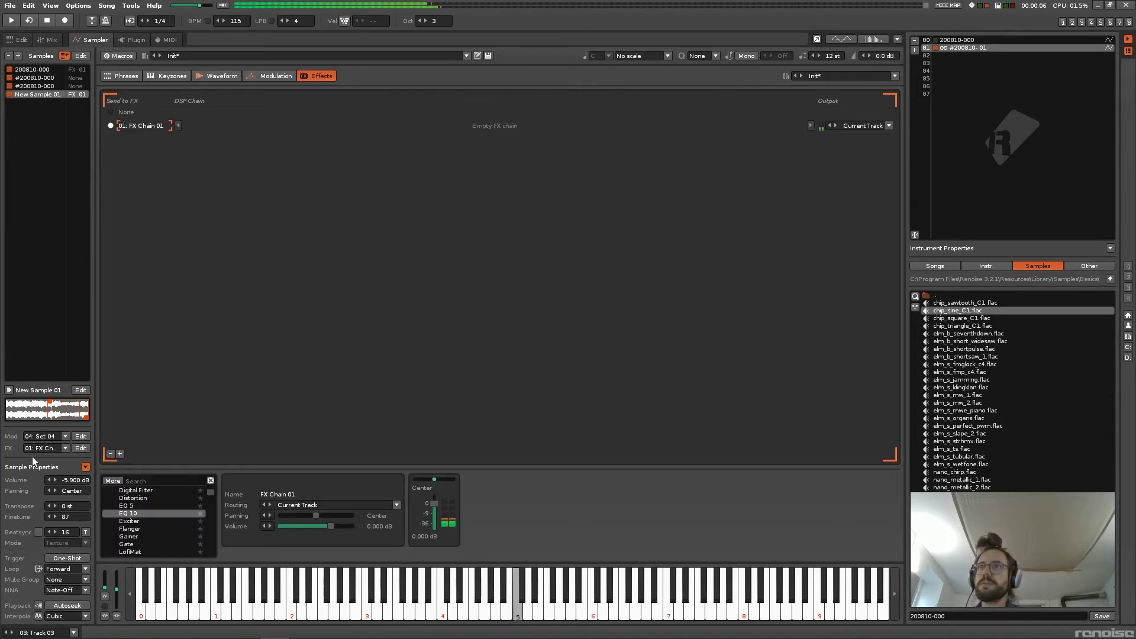
Create and assign a new FX chain for New Sample 01 containing an EQ 5, and pull the EQ's lowest band down toward the mids
left_click(49, 448)
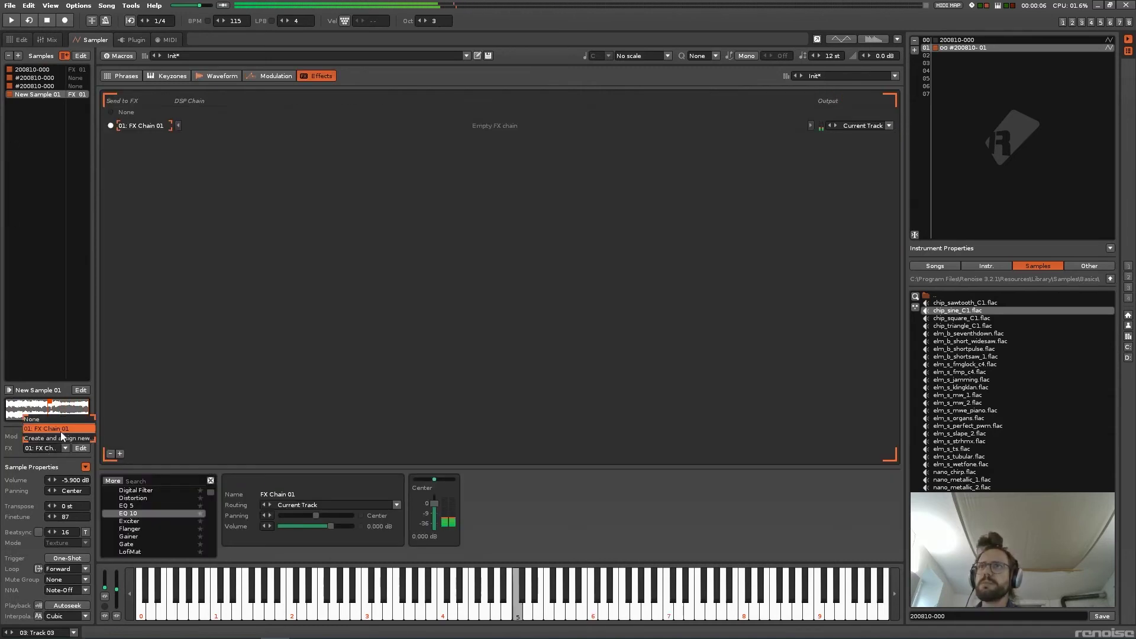
left_click(66, 449)
left_click(54, 438)
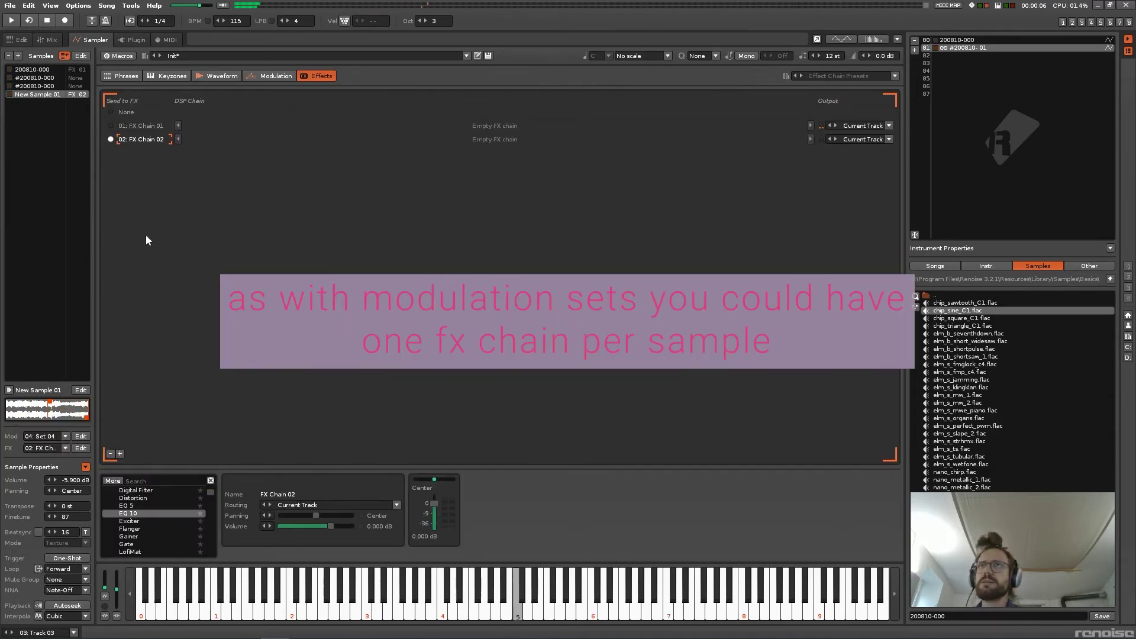
double_click(126, 506)
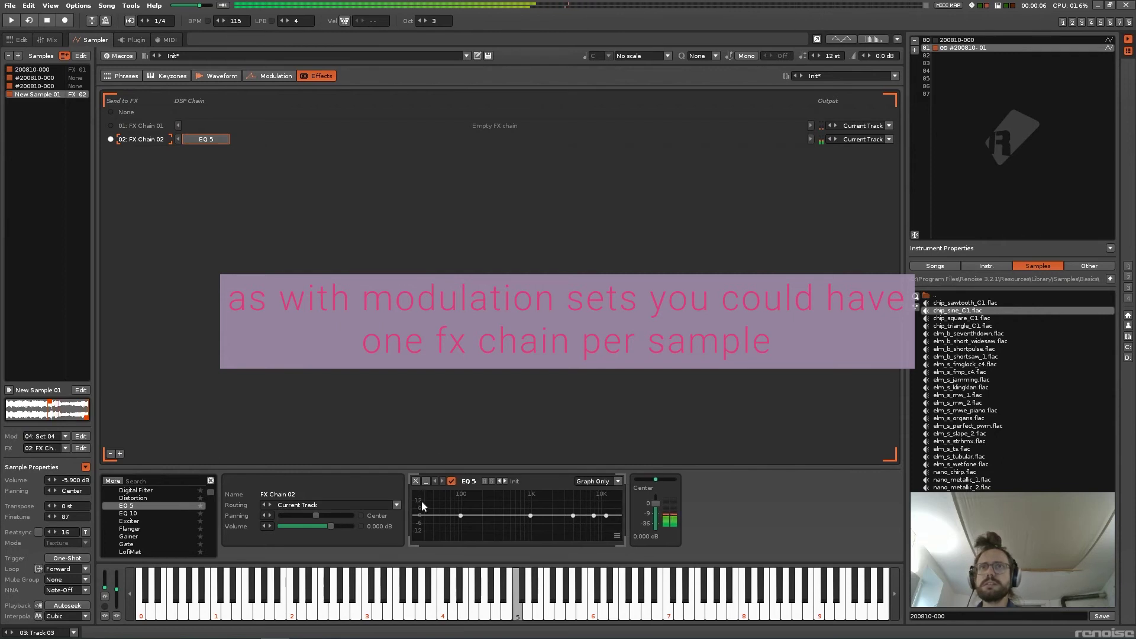
left_click_drag(460, 516, 511, 538)
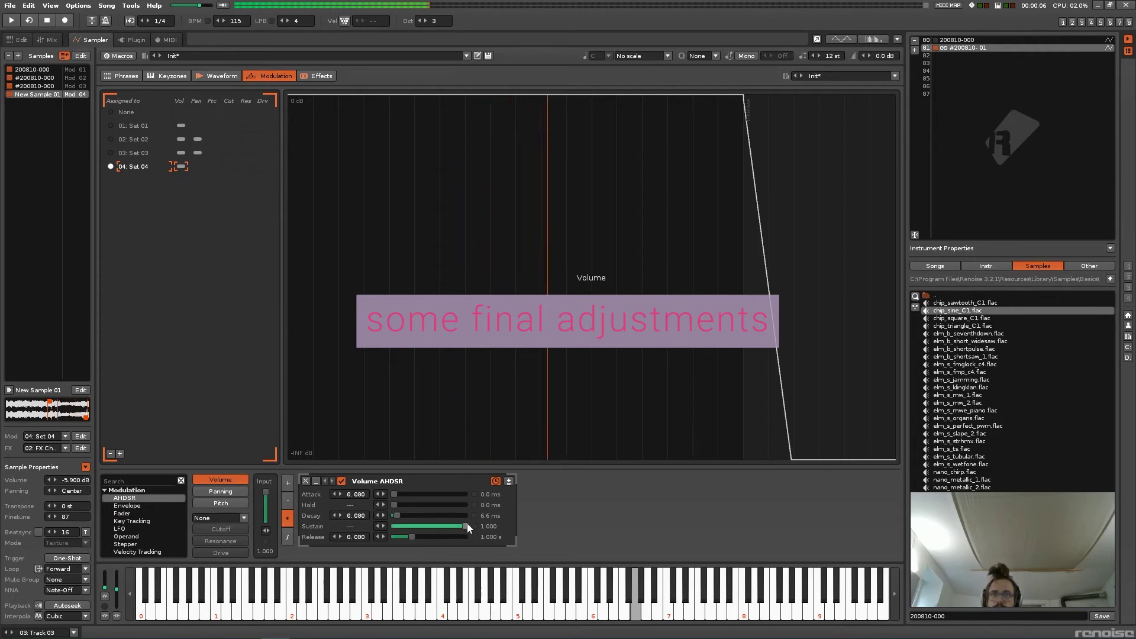
Set the sustain of Set 04's volume AHDSR to 0.600 and lengthen its attack slightly
left_click_drag(467, 526, 438, 530)
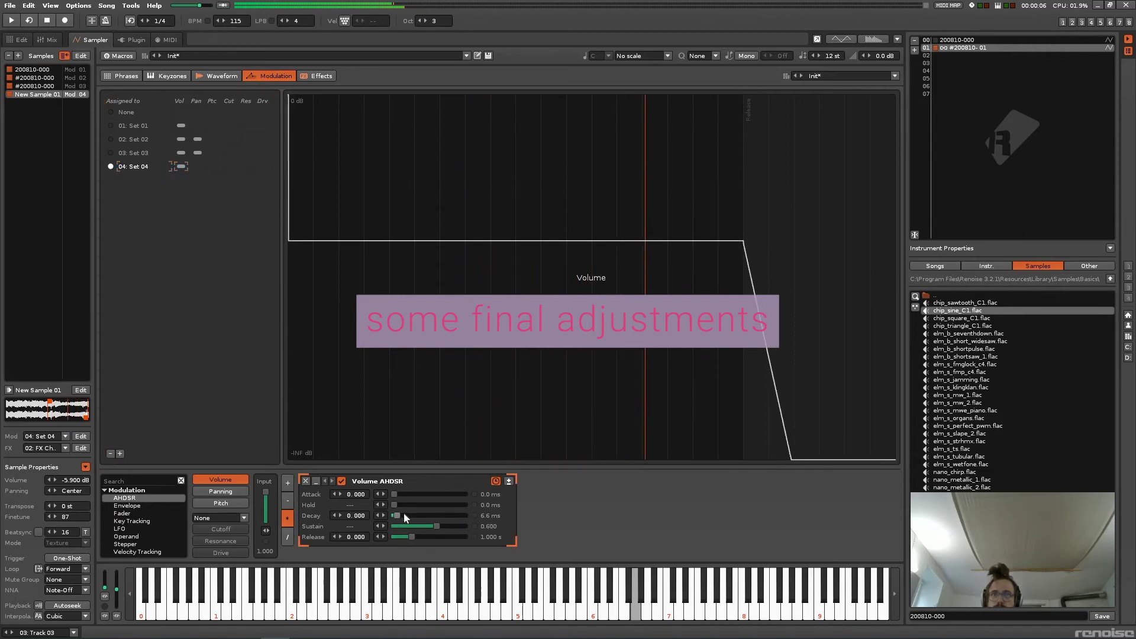
left_click_drag(398, 496, 408, 494)
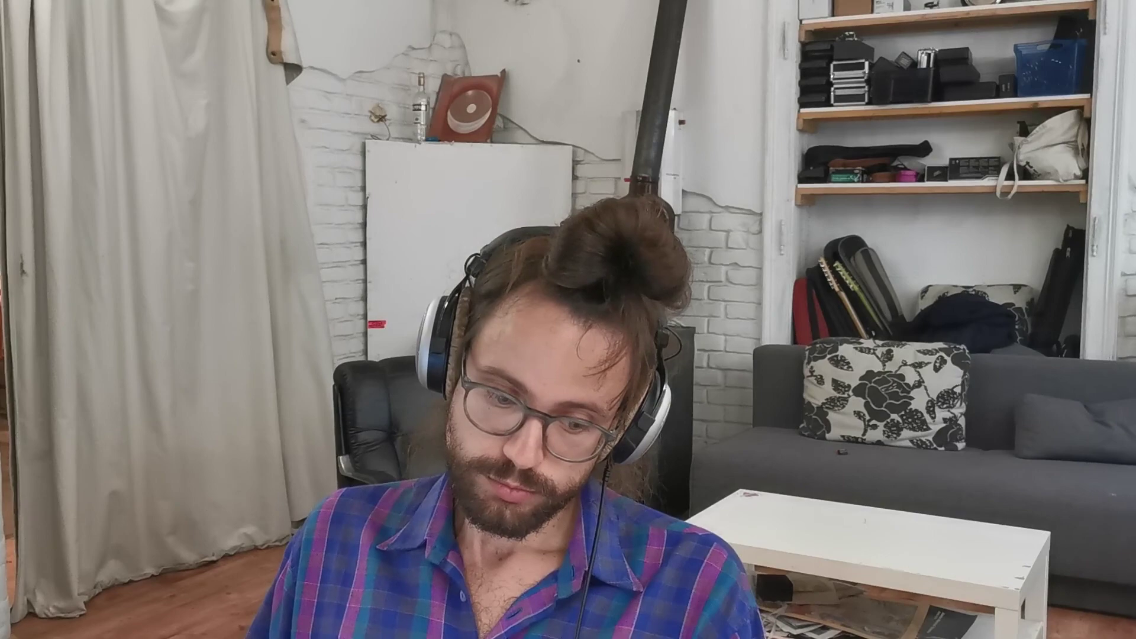